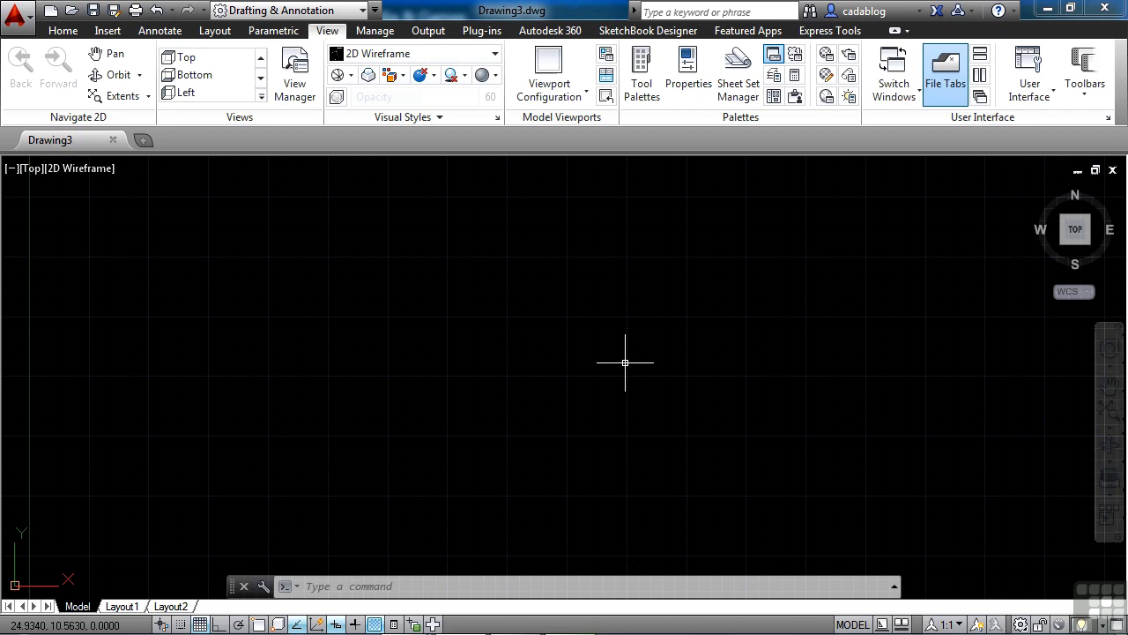
Open the drawing Arc Examples.dwg from the 05 folder.
{"action": "right_click", "coordinate": [183, 140]}
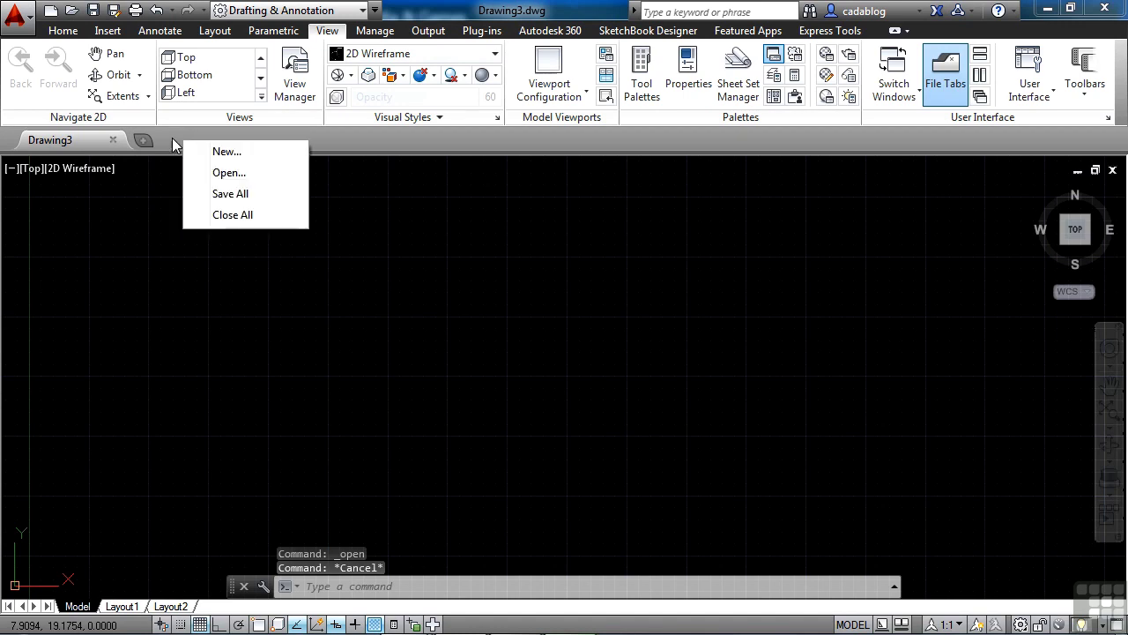
{"action": "left_click", "coordinate": [227, 174]}
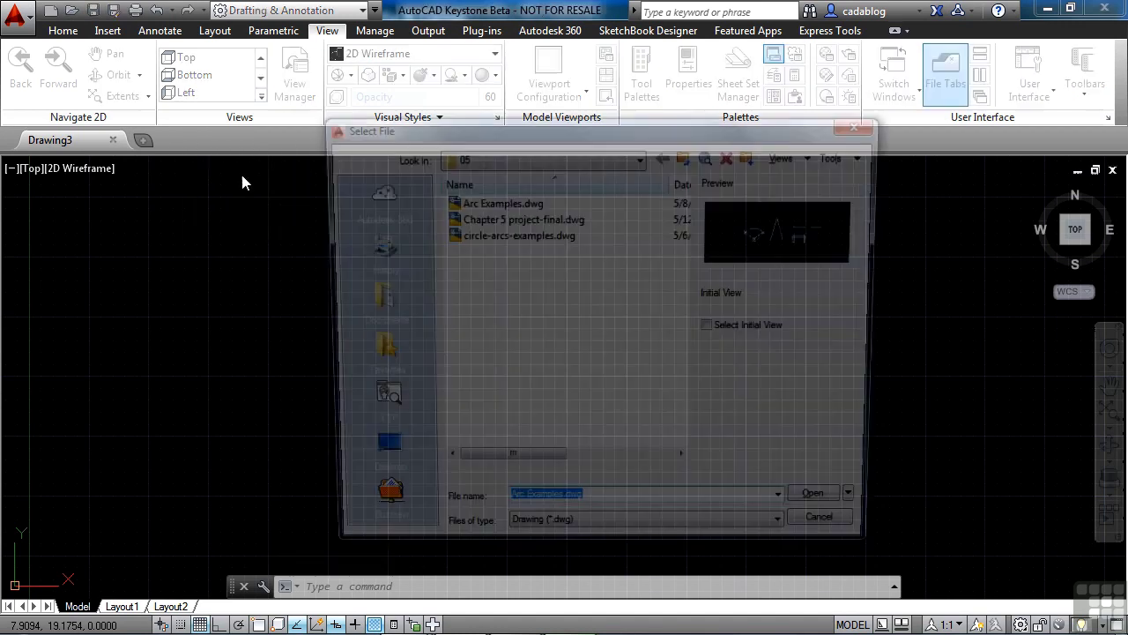
{"action": "left_click", "coordinate": [508, 203]}
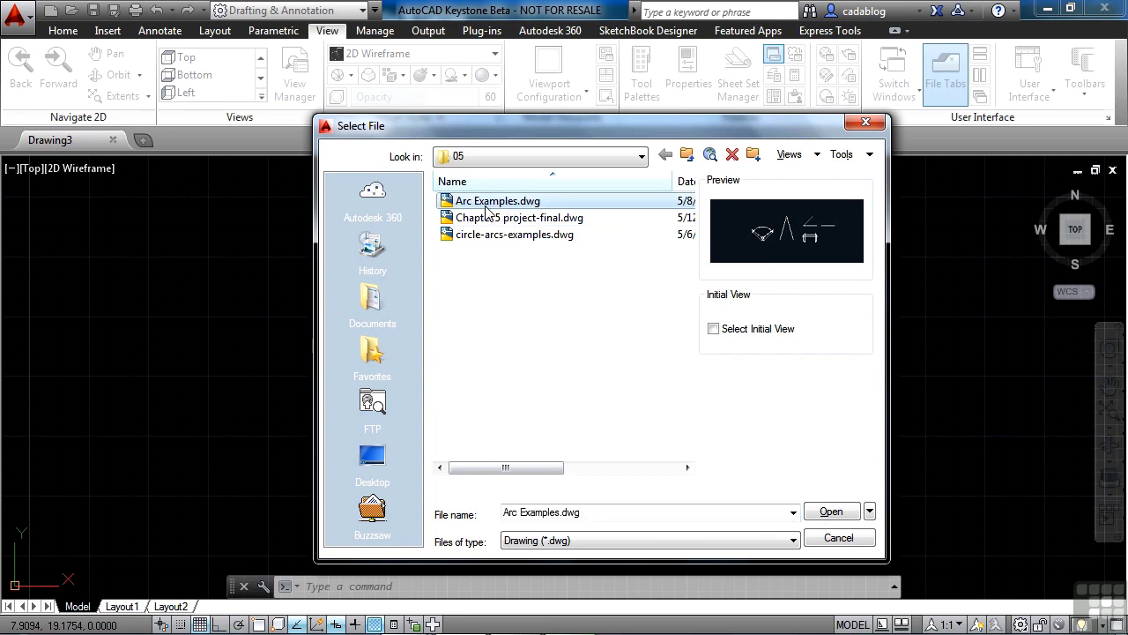
{"action": "left_click", "coordinate": [831, 512]}
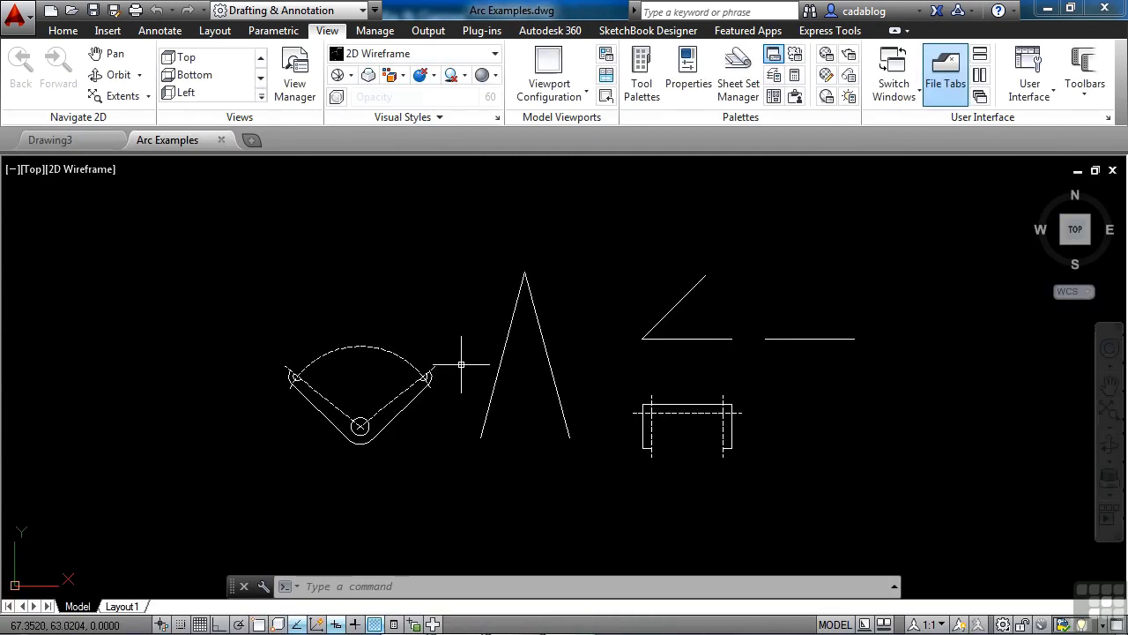
Look over the example shapes in the drawing and the available methods for creating arcs.
{"action": "scroll", "coordinate": [312, 386], "scroll_direction": "up", "scroll_amount": 4}
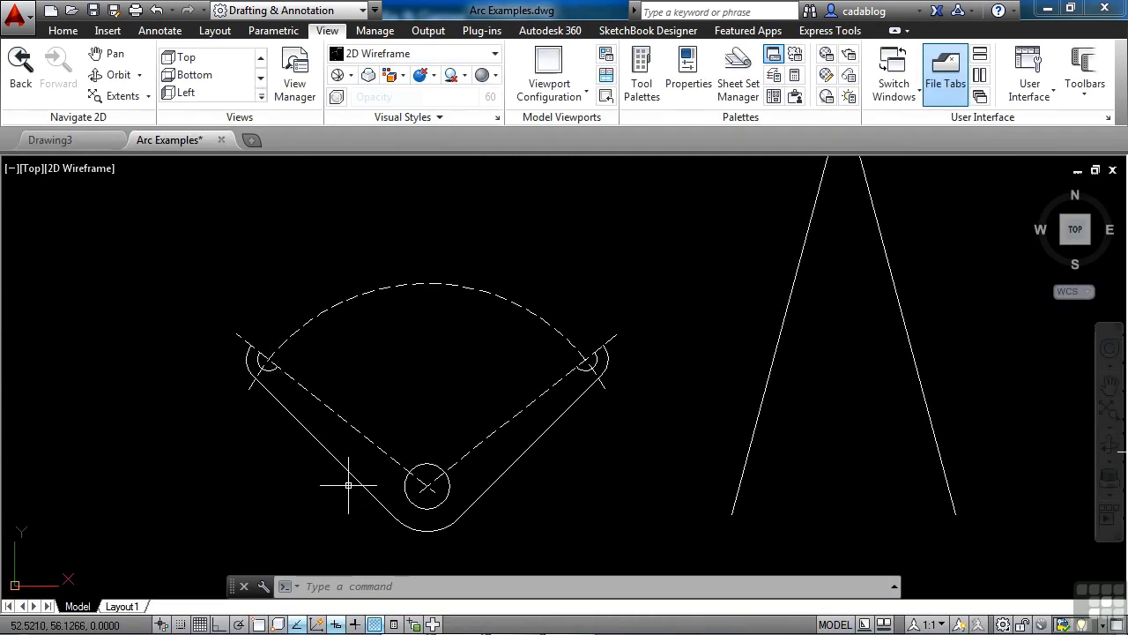
{"action": "middle_click_drag", "start_coordinate": [488, 386], "coordinate": [314, 396]}
{"action": "scroll", "coordinate": [317, 392], "scroll_direction": "down", "scroll_amount": 2}
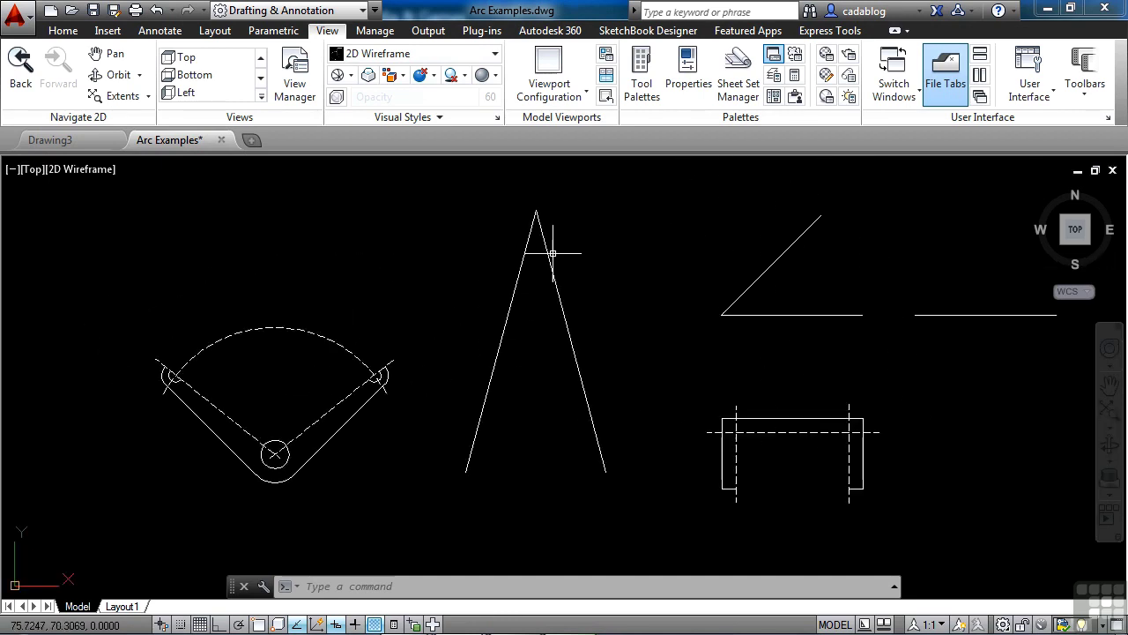
{"action": "middle_click_drag", "start_coordinate": [835, 422], "coordinate": [819, 365]}
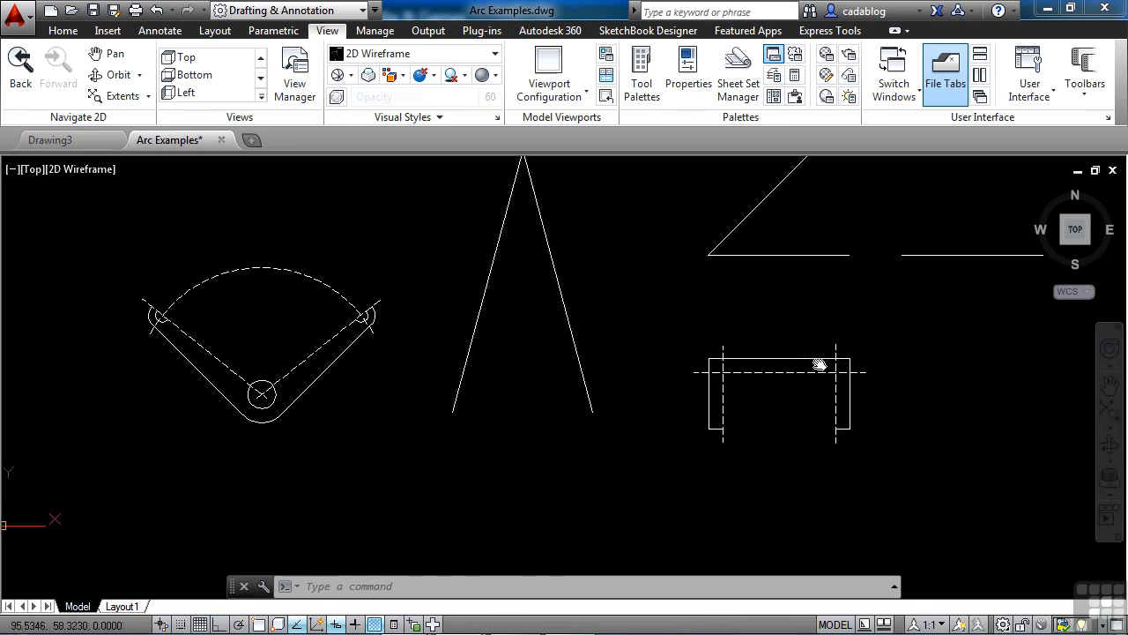
{"action": "scroll", "coordinate": [524, 387], "scroll_direction": "down", "scroll_amount": 2}
{"action": "middle_click_drag", "start_coordinate": [524, 387], "coordinate": [499, 407]}
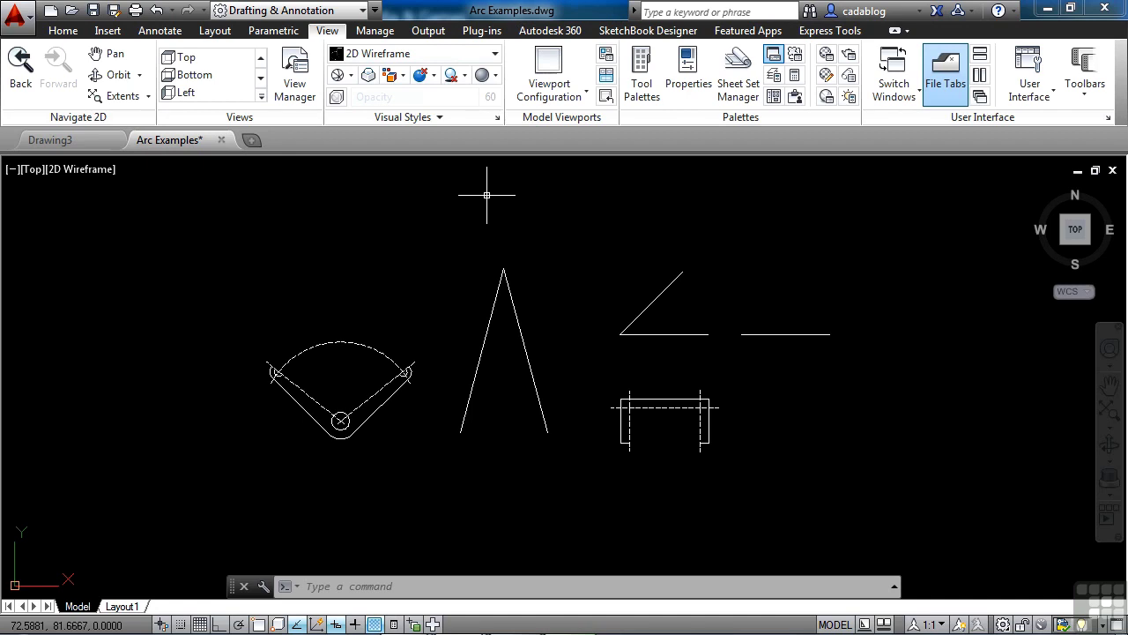
{"action": "left_click", "coordinate": [63, 32]}
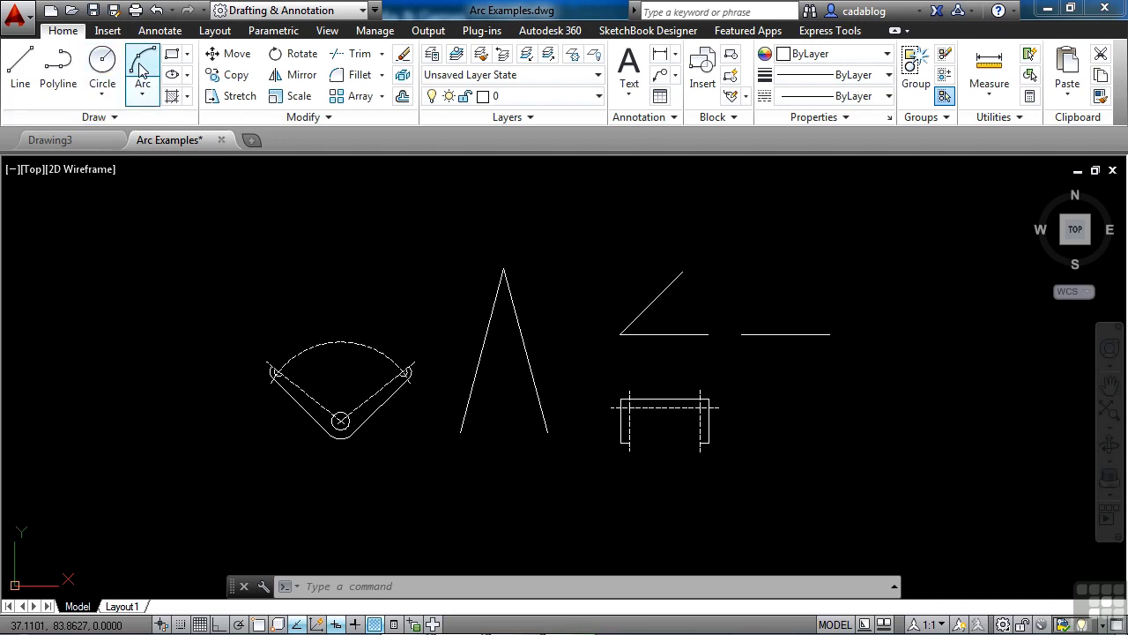
{"action": "left_click", "coordinate": [143, 91]}
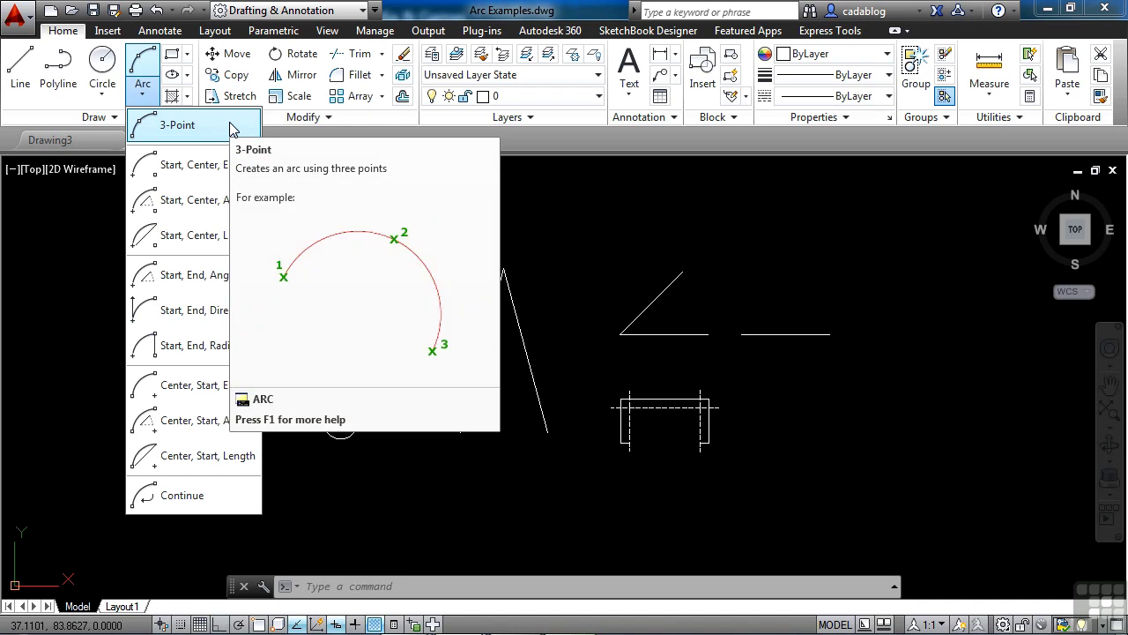
{"action": "left_click", "coordinate": [428, 237]}
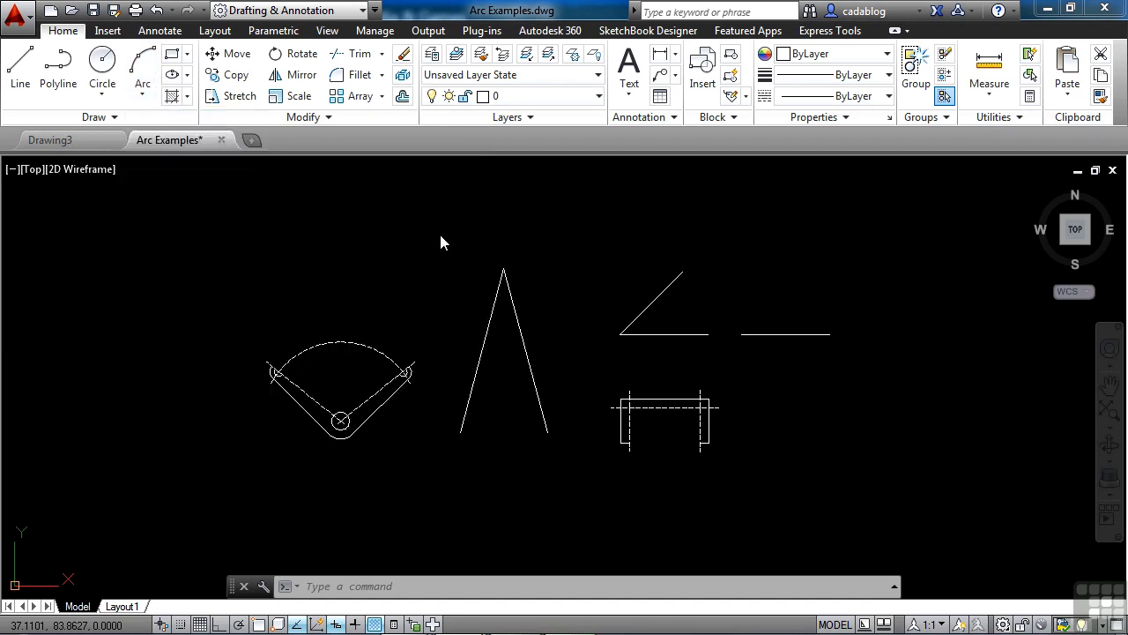
Draw a three-point arc from the left slanted line's lower endpoint, through a point below, to the right slanted line's lower endpoint.
{"action": "type", "text": "A"}
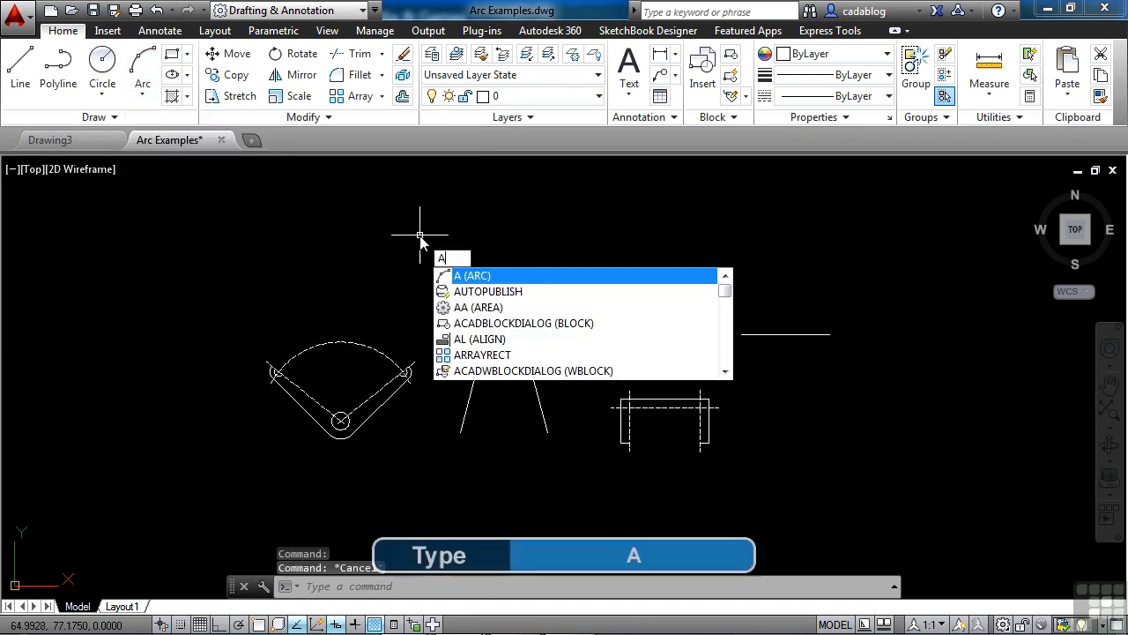
{"action": "key", "text": "Return"}
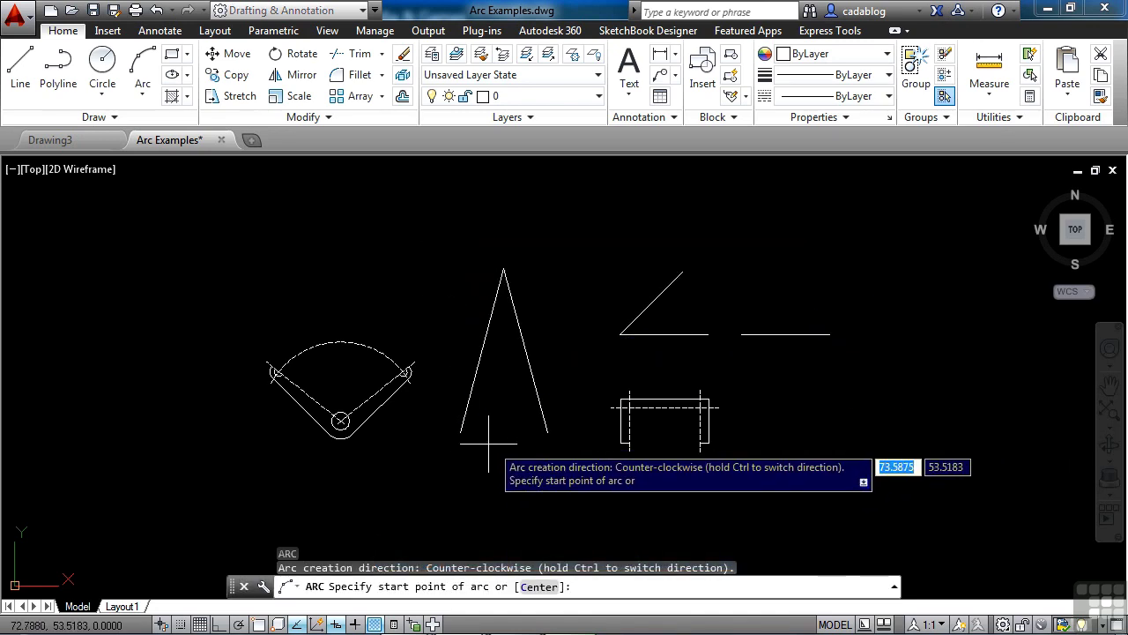
{"action": "scroll", "coordinate": [482, 441], "scroll_direction": "up", "scroll_amount": 4}
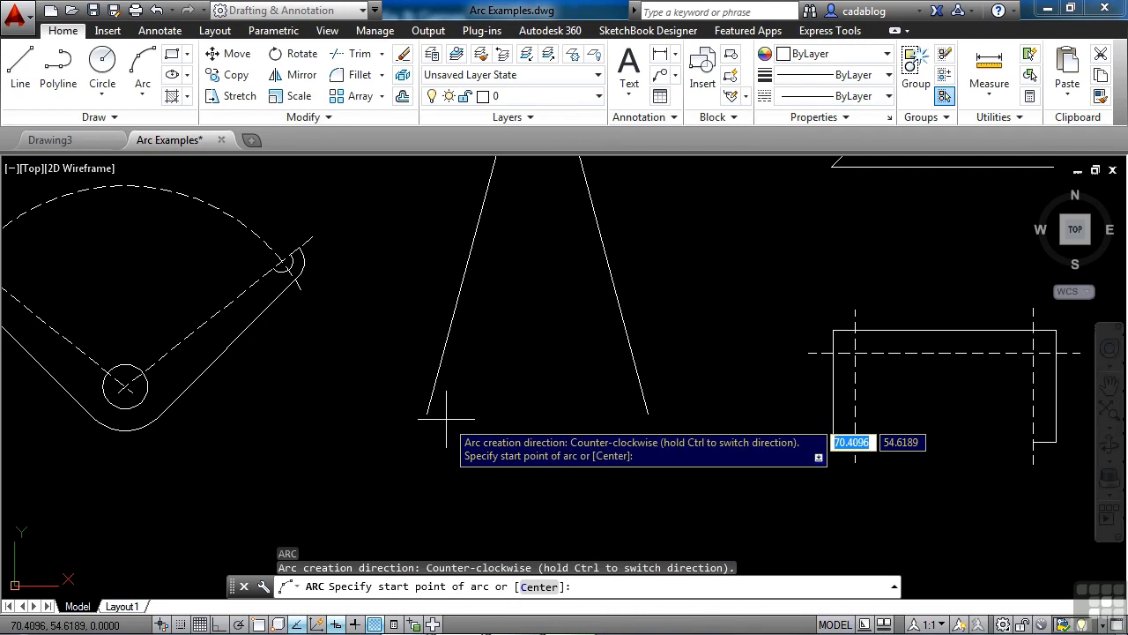
{"action": "type", "text": "end"}
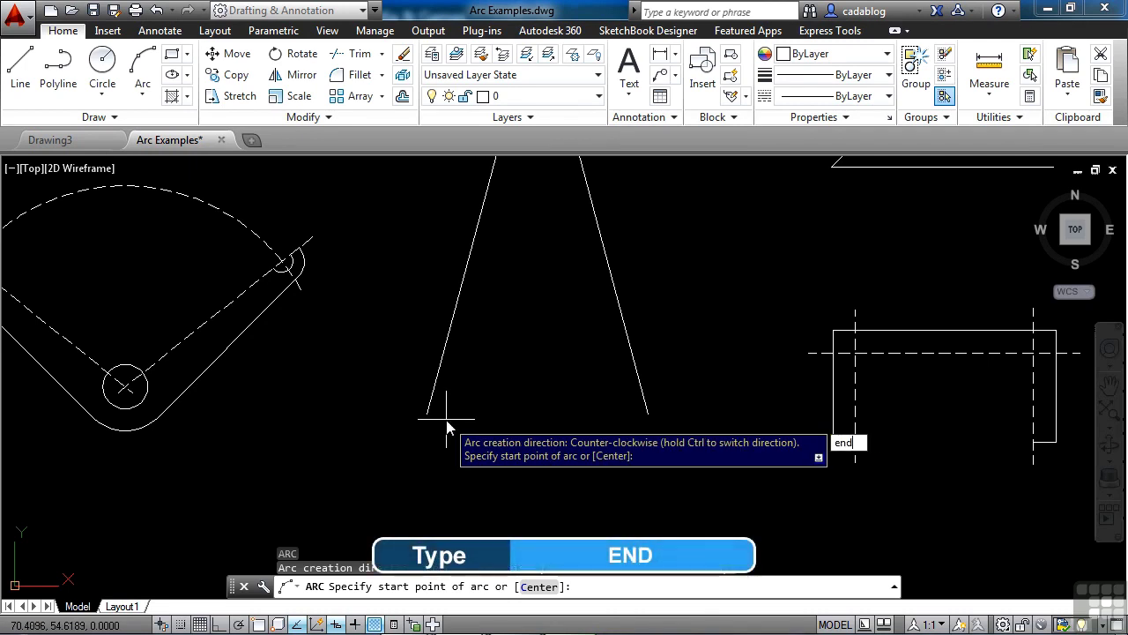
{"action": "key", "text": "Return"}
{"action": "left_click", "coordinate": [435, 403]}
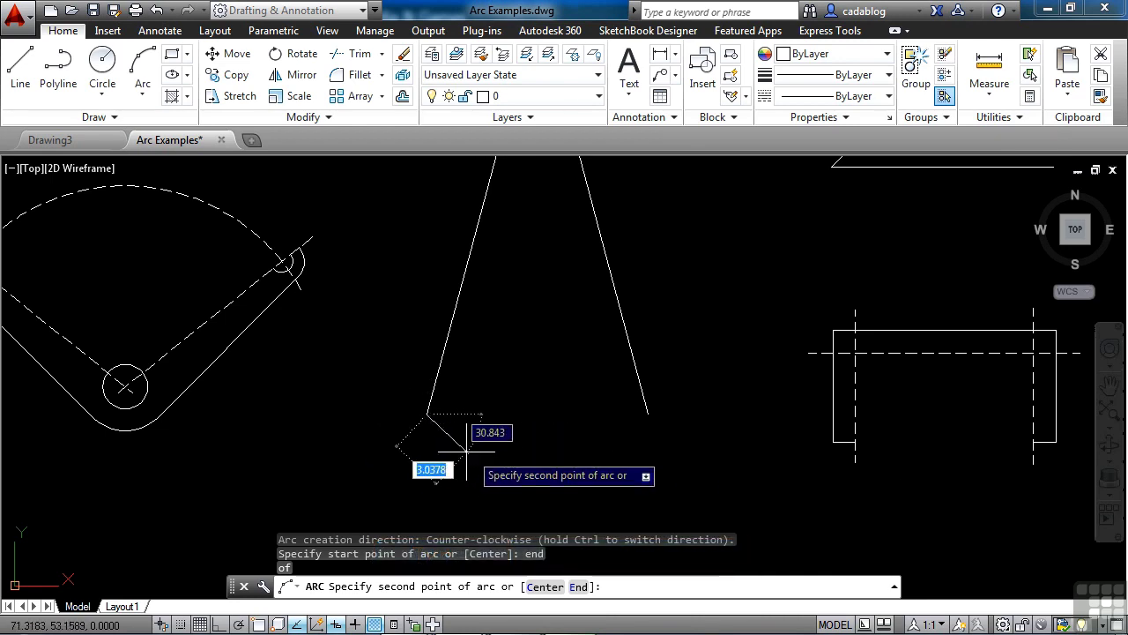
{"action": "left_click", "coordinate": [499, 463]}
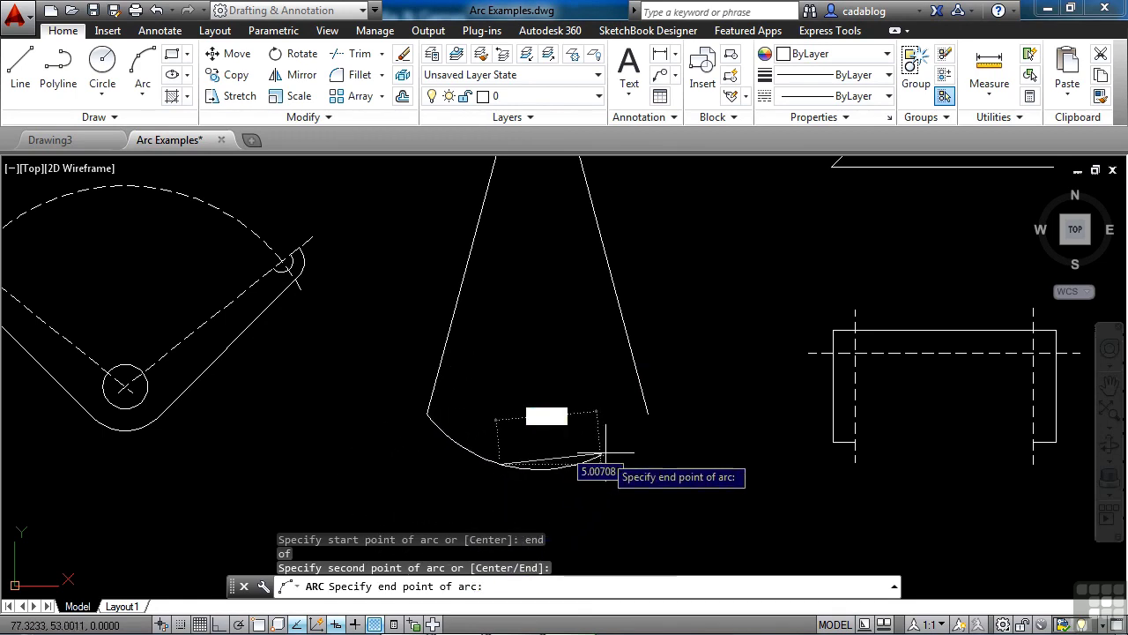
{"action": "type", "text": "end"}
{"action": "key", "text": "Return"}
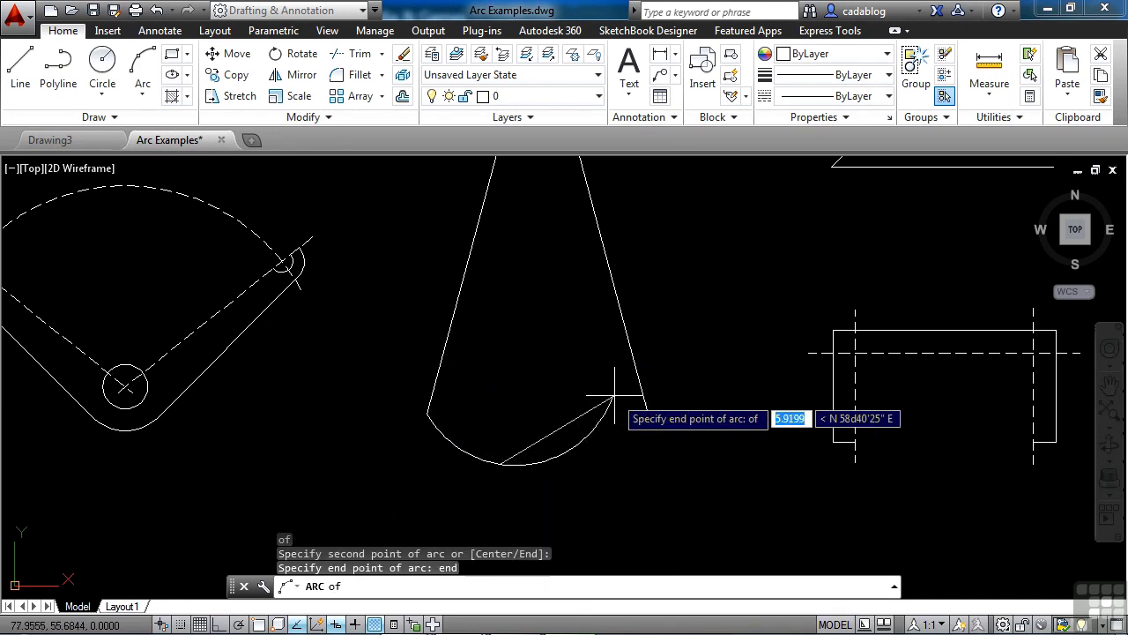
{"action": "left_click", "coordinate": [644, 405]}
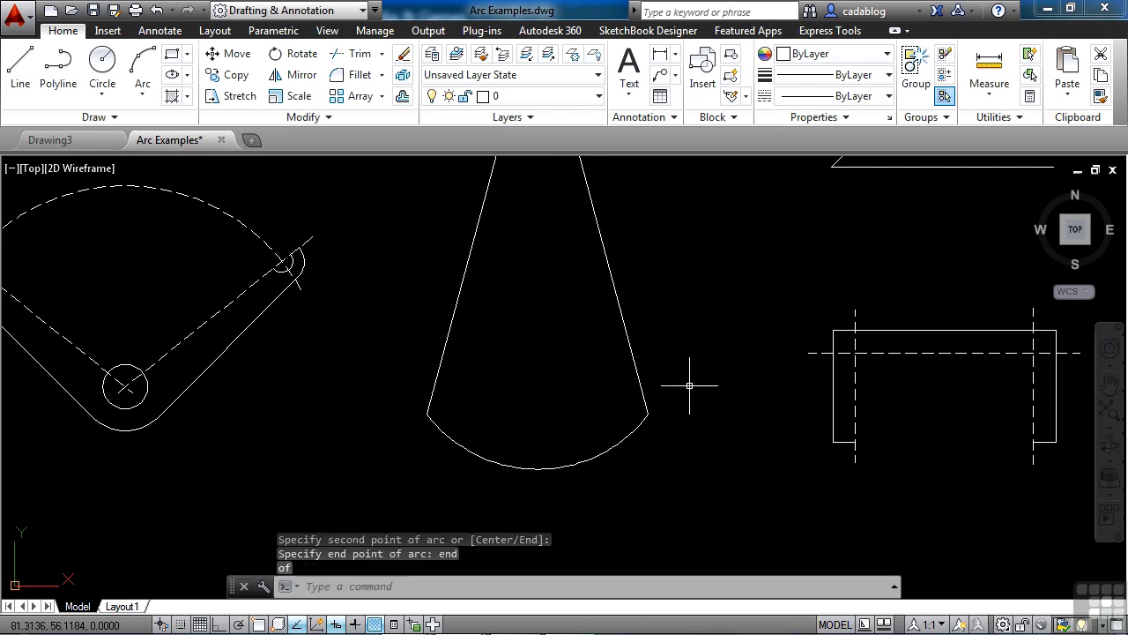
Stretch the new arc's midpoint downward so the arc forms roughly a semicircle between the two slanted lines.
{"action": "left_click", "coordinate": [616, 447]}
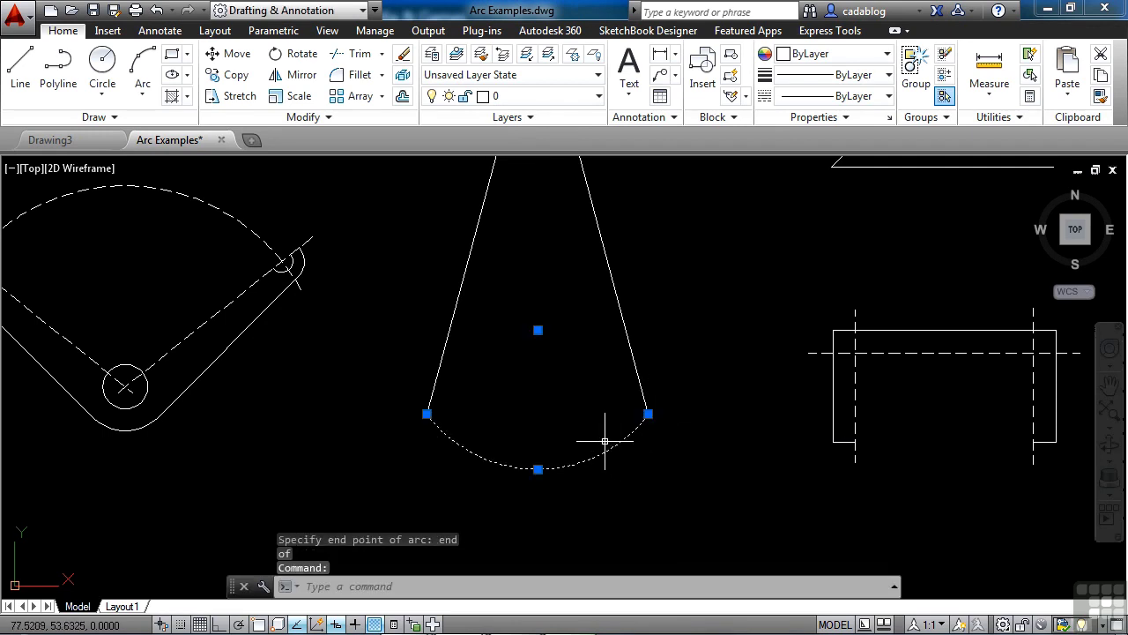
{"action": "mouse_move", "coordinate": [538, 469]}
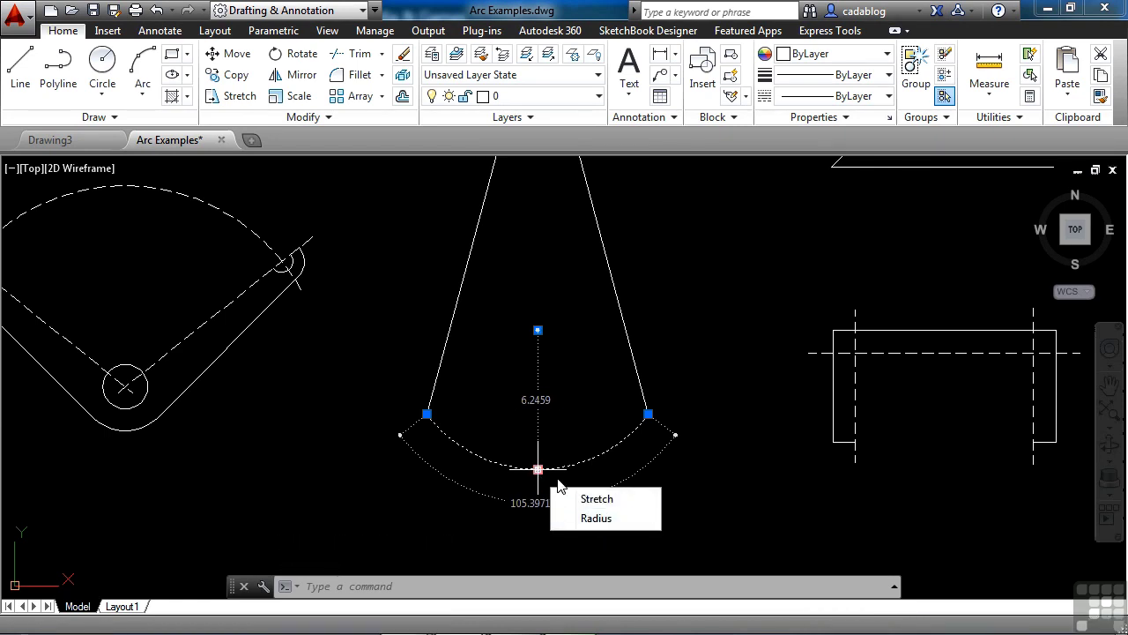
{"action": "left_click", "coordinate": [538, 469]}
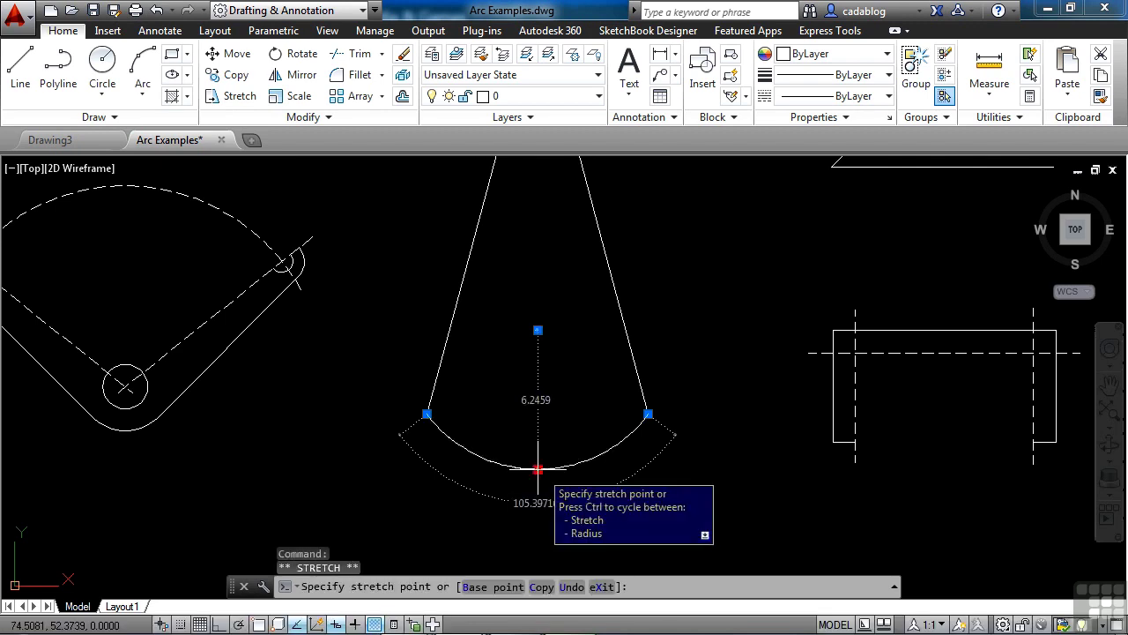
{"action": "left_click", "coordinate": [537, 527]}
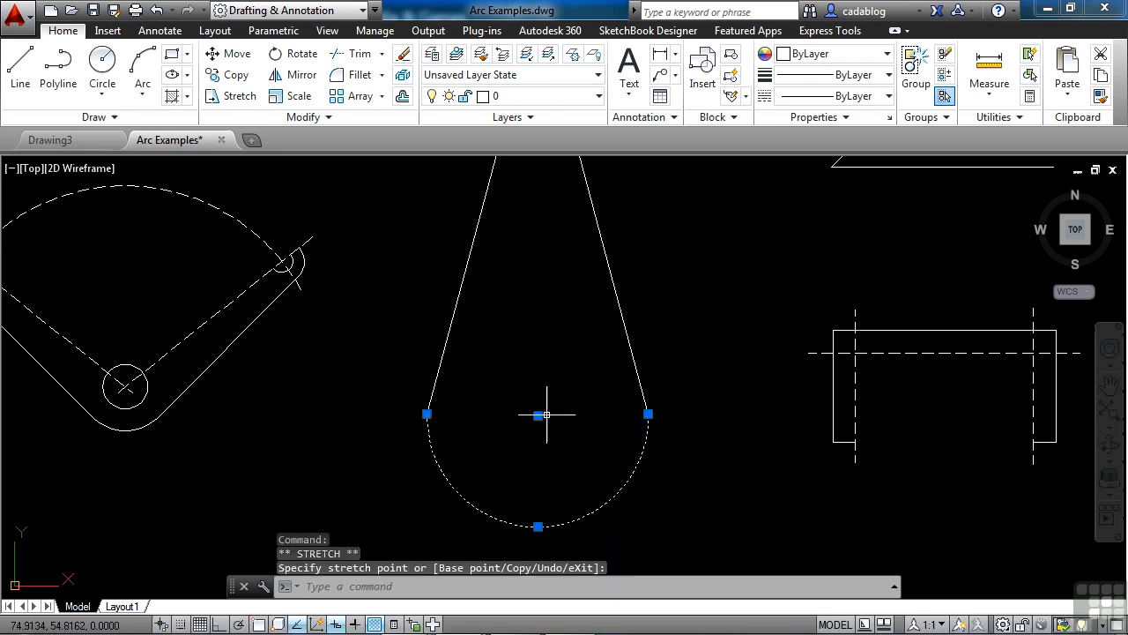
Stretch the arc's right end slightly past the right slanted line, and move the arc up and left by its centre.
{"action": "left_click", "coordinate": [647, 413]}
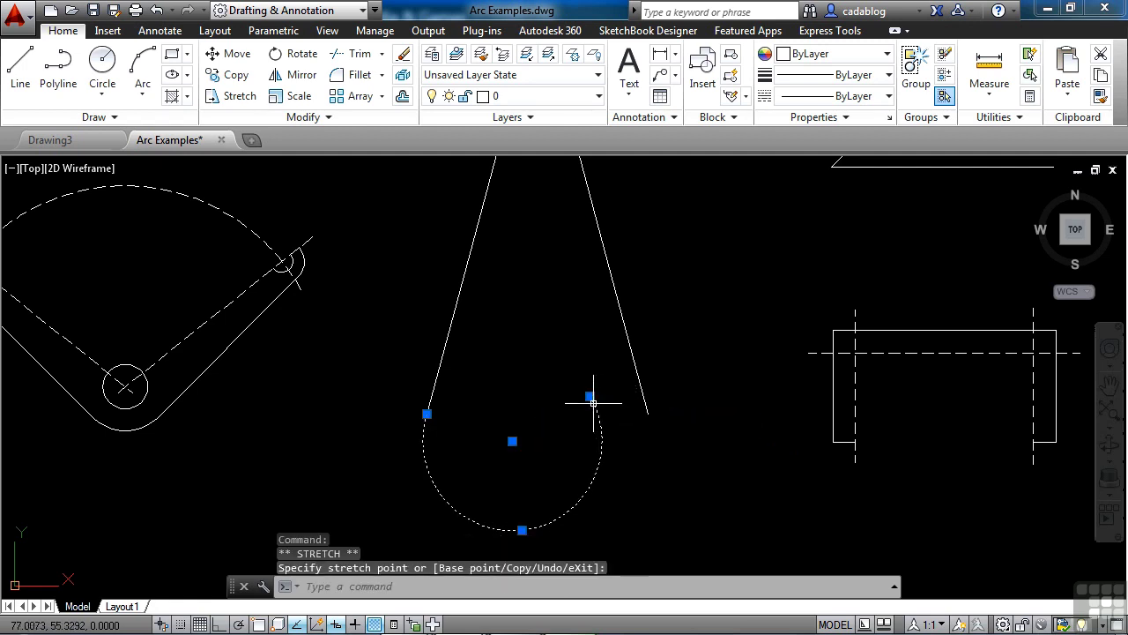
{"action": "left_click", "coordinate": [589, 396]}
{"action": "left_click", "coordinate": [663, 417]}
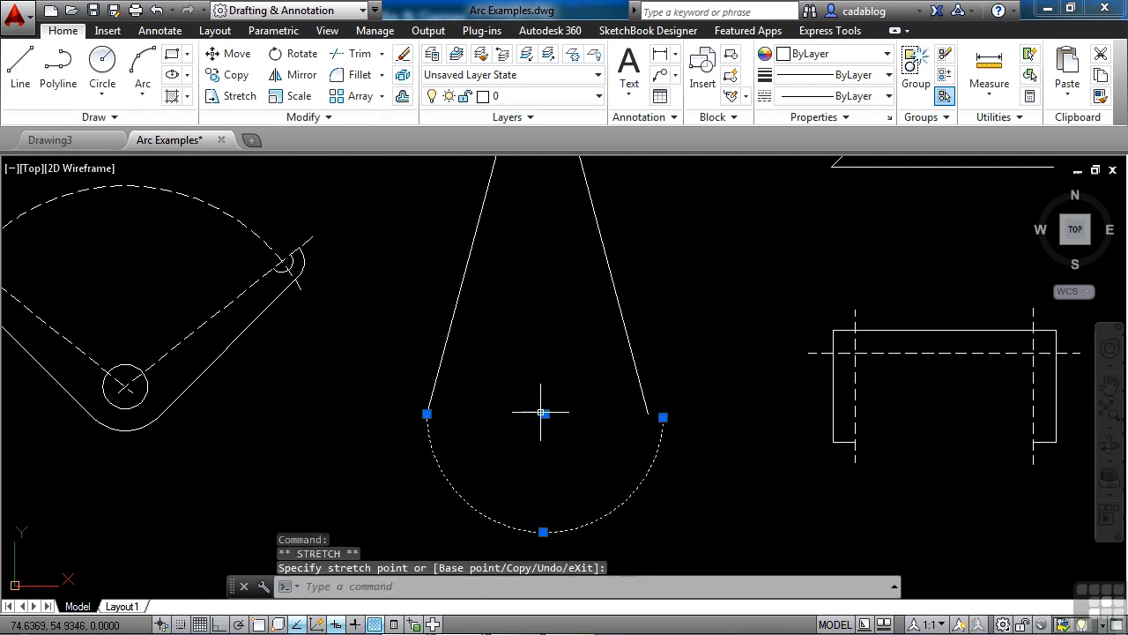
{"action": "left_click", "coordinate": [545, 414]}
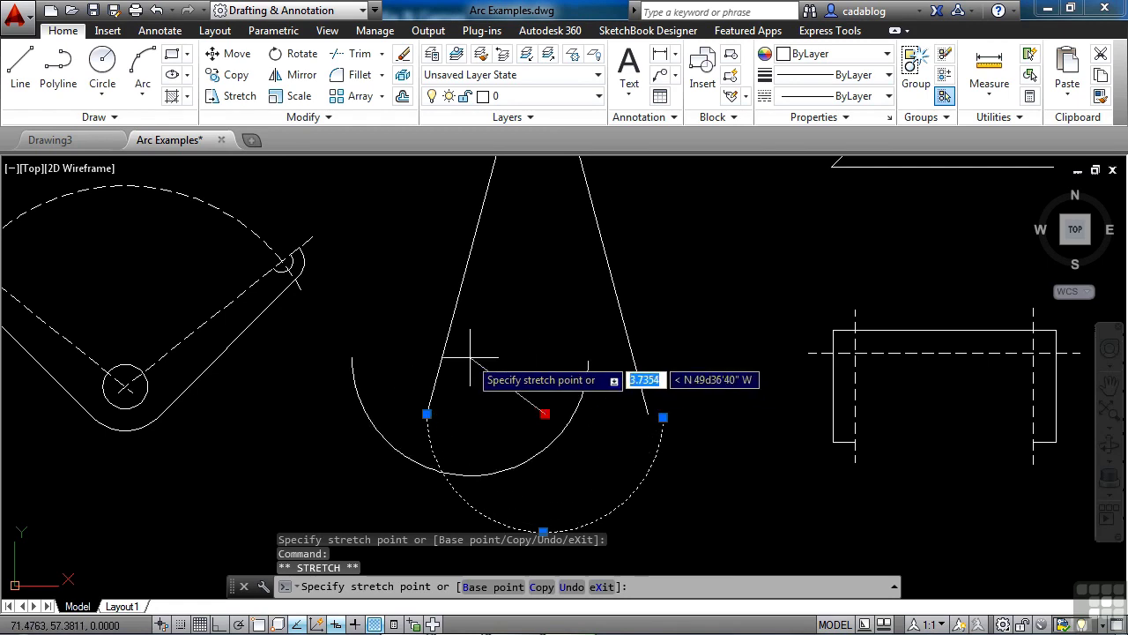
{"action": "key", "text": "Escape"}
{"action": "key", "text": "Escape"}
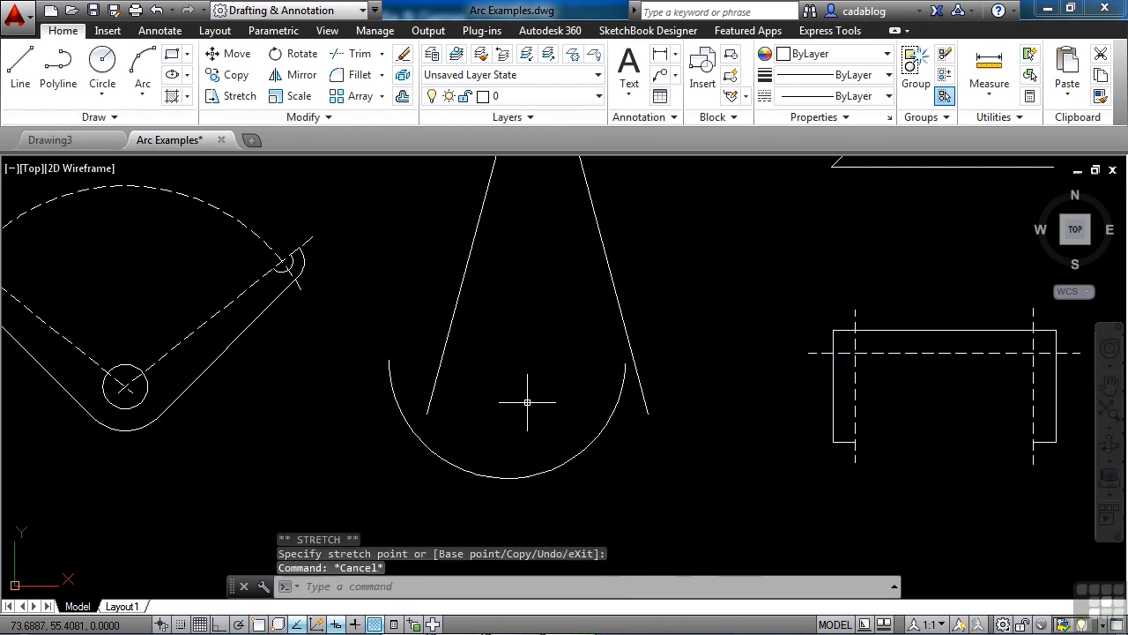
Begin an arc centred on the apex of the two slanted lines, starting at the left line's lower endpoint.
{"action": "scroll", "coordinate": [534, 409], "scroll_direction": "down", "scroll_amount": 2}
{"action": "scroll", "coordinate": [529, 353], "scroll_direction": "down", "scroll_amount": 3}
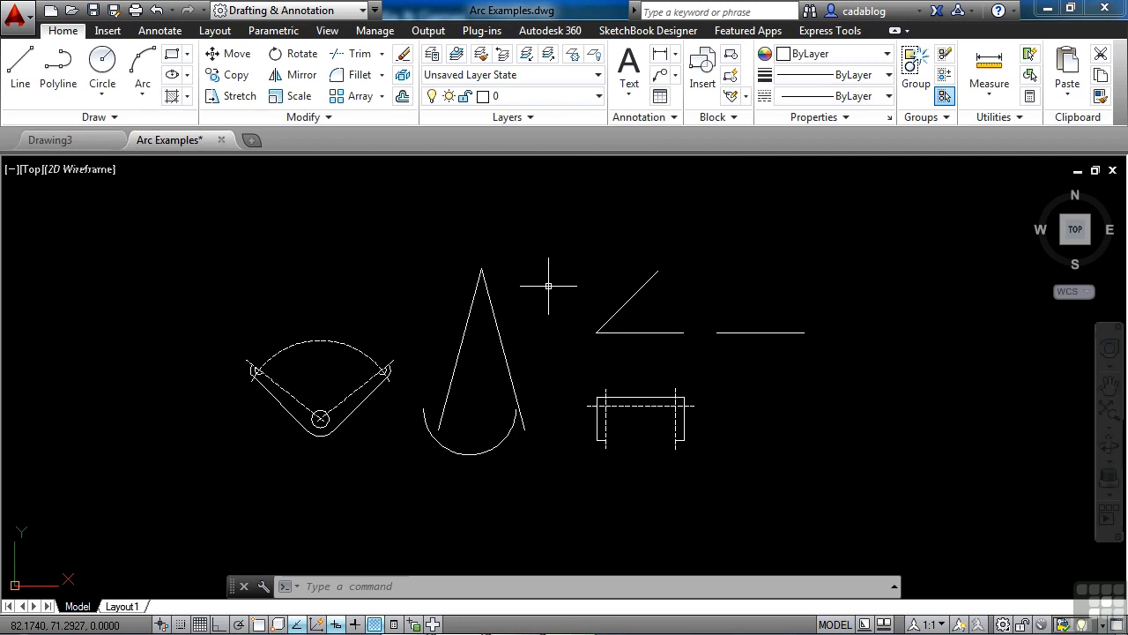
{"action": "type", "text": "ar"}
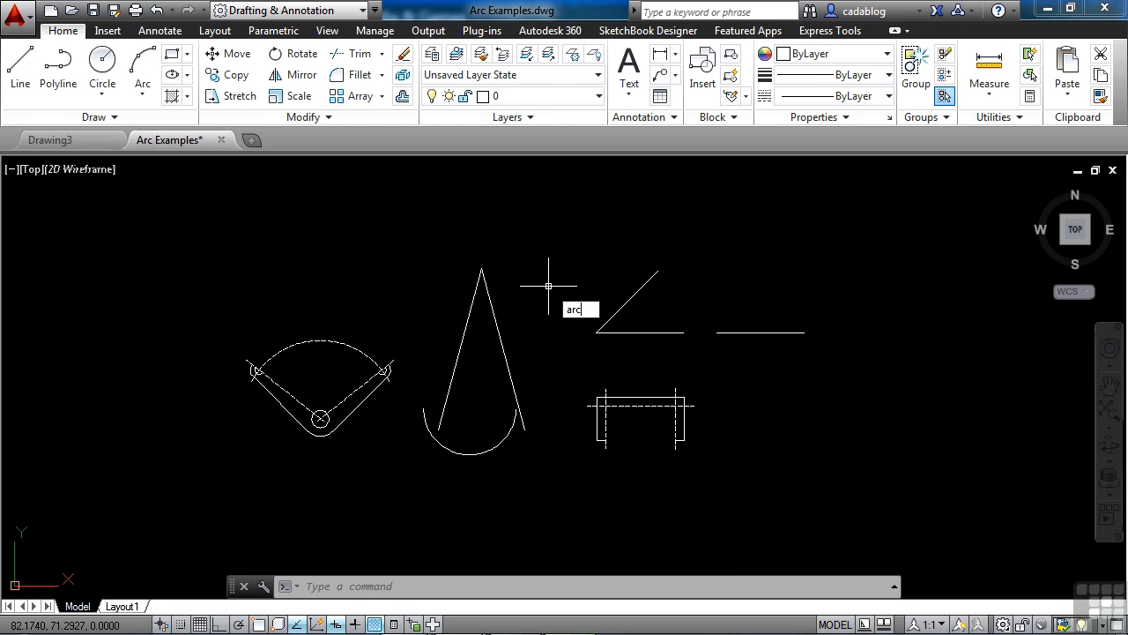
{"action": "type", "text": "c"}
{"action": "key", "text": "Return"}
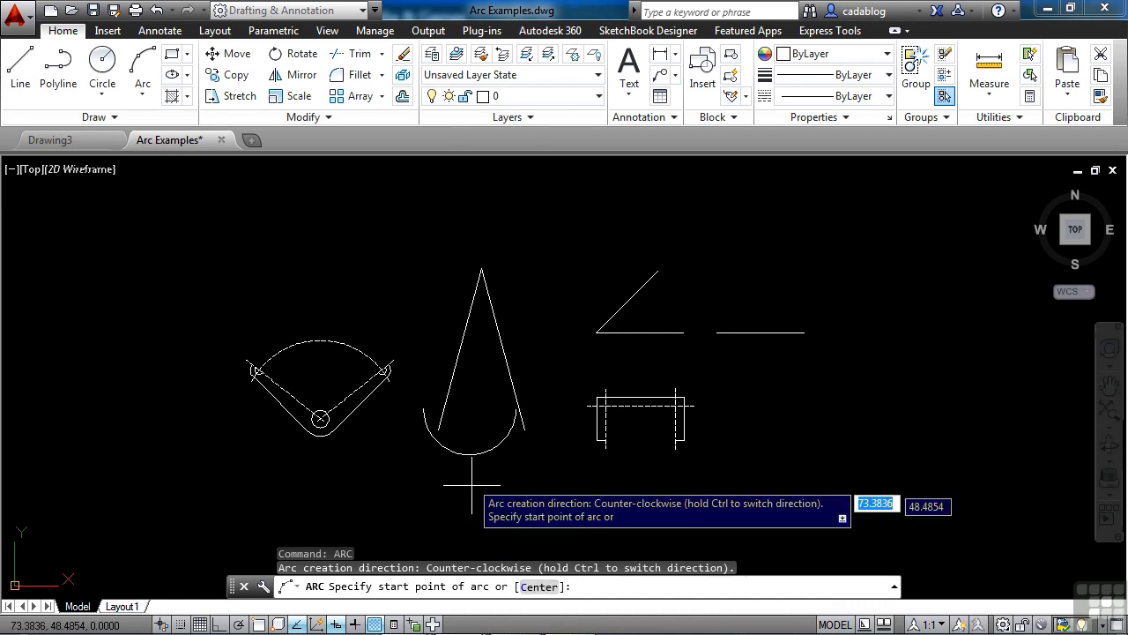
{"action": "left_click", "coordinate": [539, 587]}
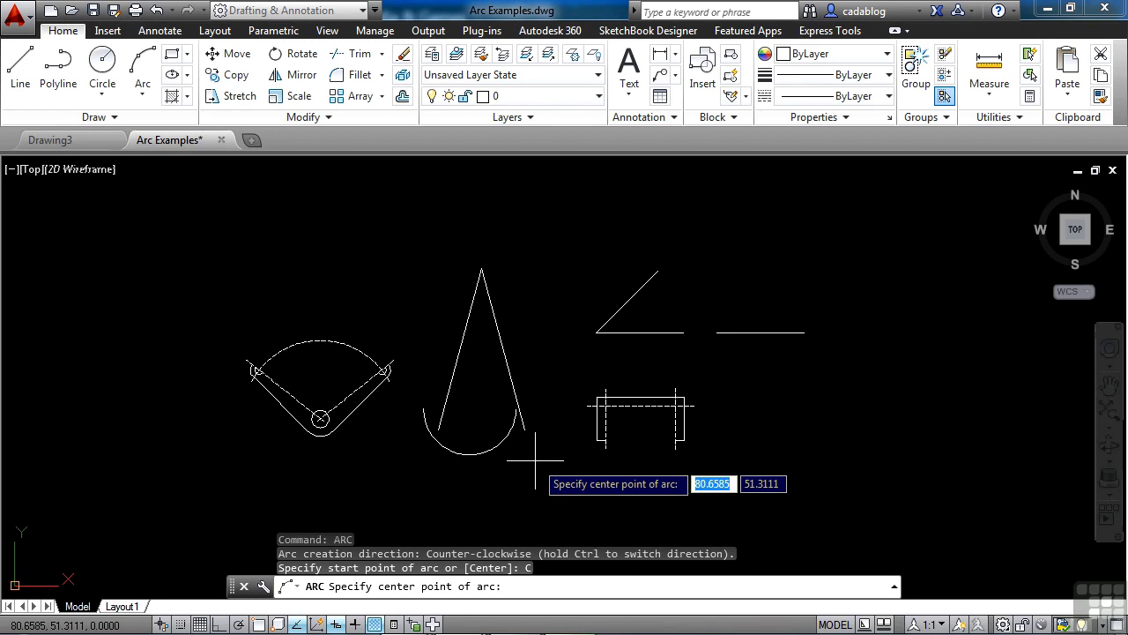
{"action": "type", "text": "end"}
{"action": "key", "text": "Return"}
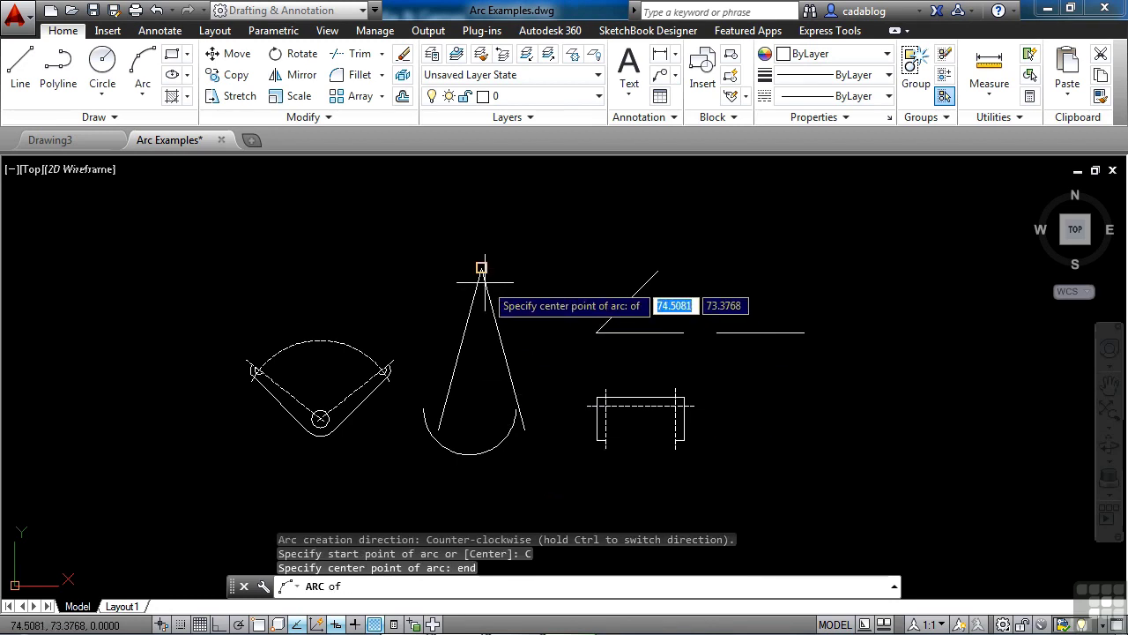
{"action": "left_click", "coordinate": [482, 267]}
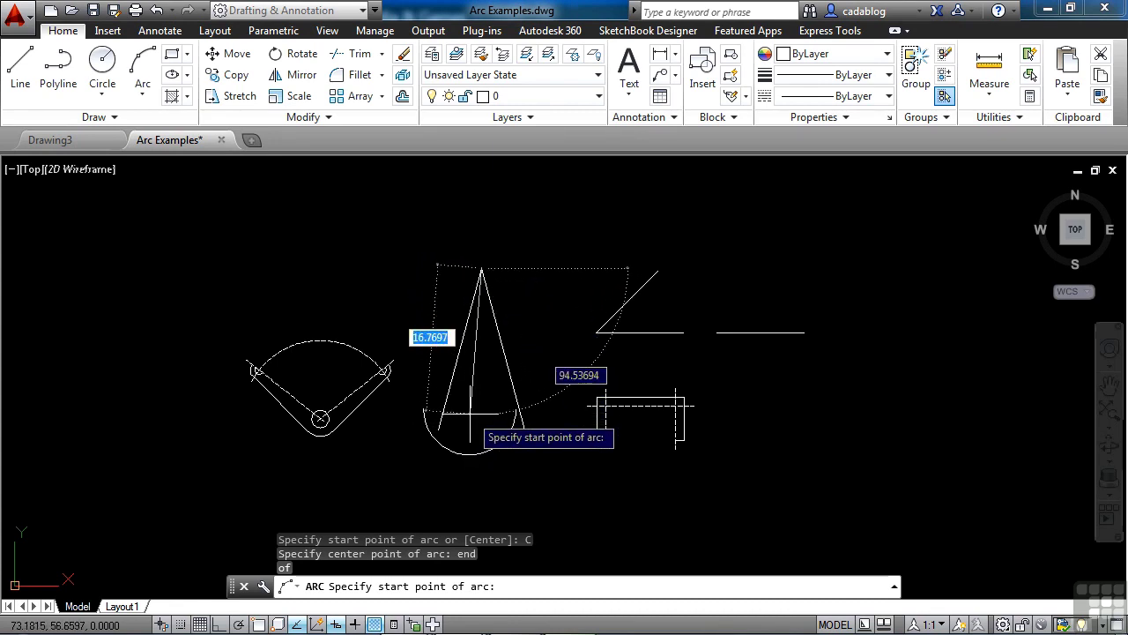
{"action": "scroll", "coordinate": [470, 411], "scroll_direction": "up", "scroll_amount": 4}
{"action": "type", "text": "end"}
{"action": "key", "text": "Return"}
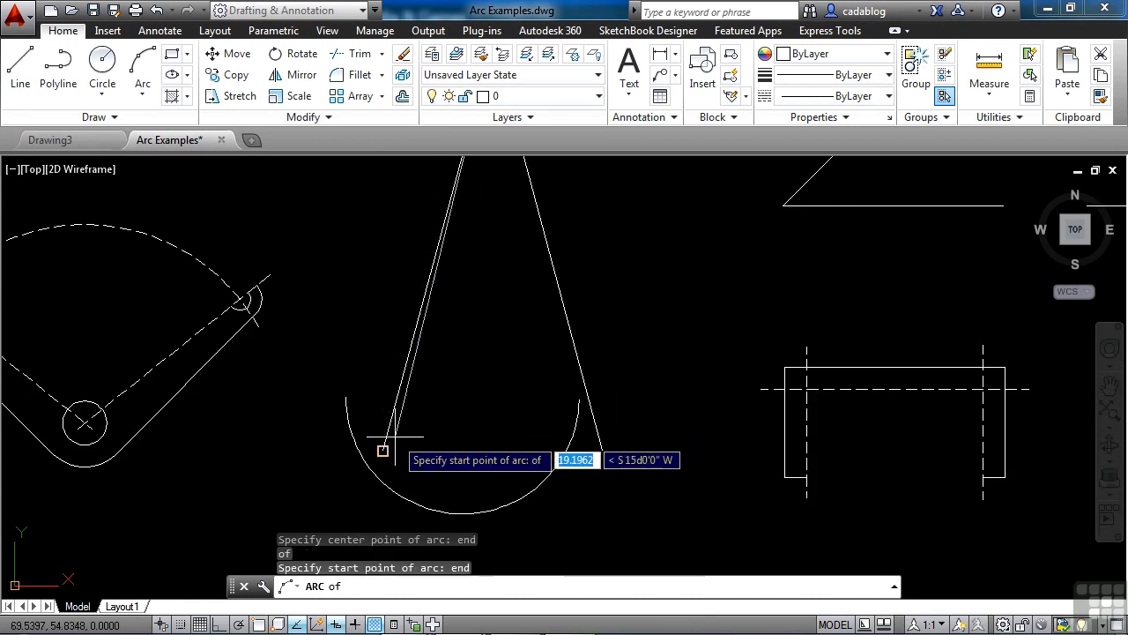
{"action": "left_click", "coordinate": [396, 435]}
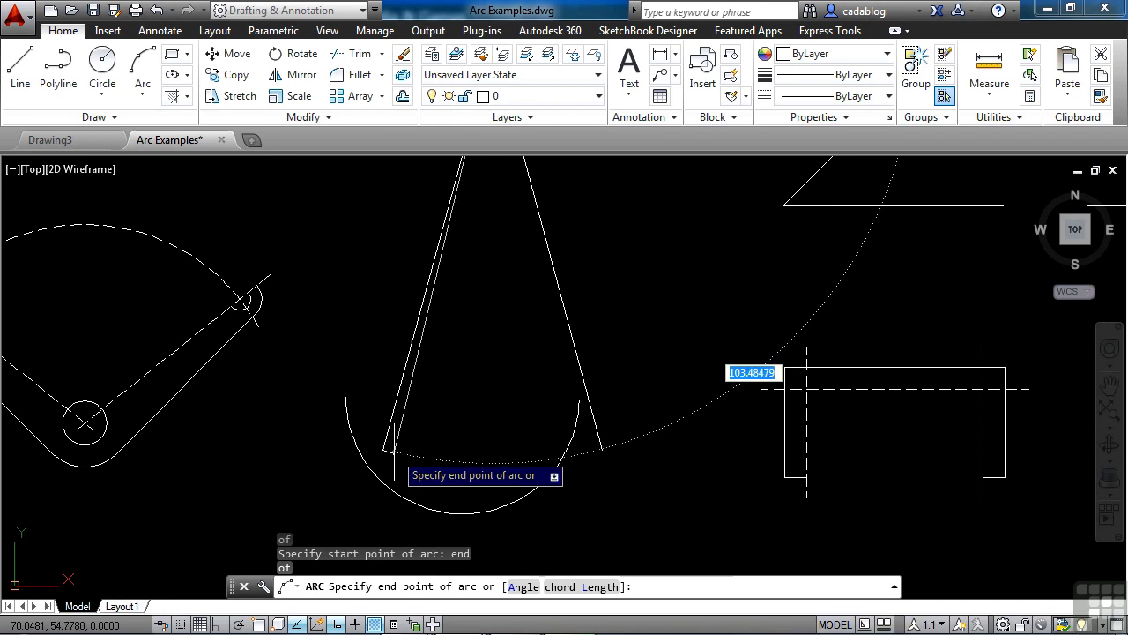
Sweep the arc around the apex the long way and end it at the right slanted line's lower endpoint.
{"action": "scroll", "coordinate": [398, 456], "scroll_direction": "down", "scroll_amount": 2}
{"action": "scroll", "coordinate": [395, 456], "scroll_direction": "up", "scroll_amount": 4}
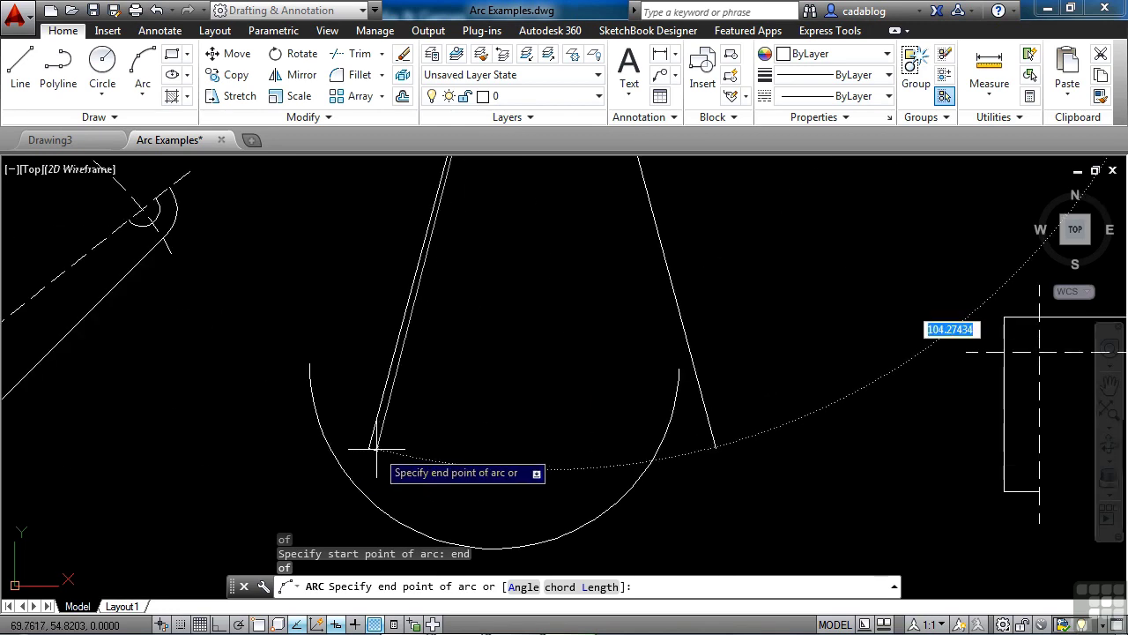
{"action": "scroll", "coordinate": [371, 452], "scroll_direction": "down", "scroll_amount": 3}
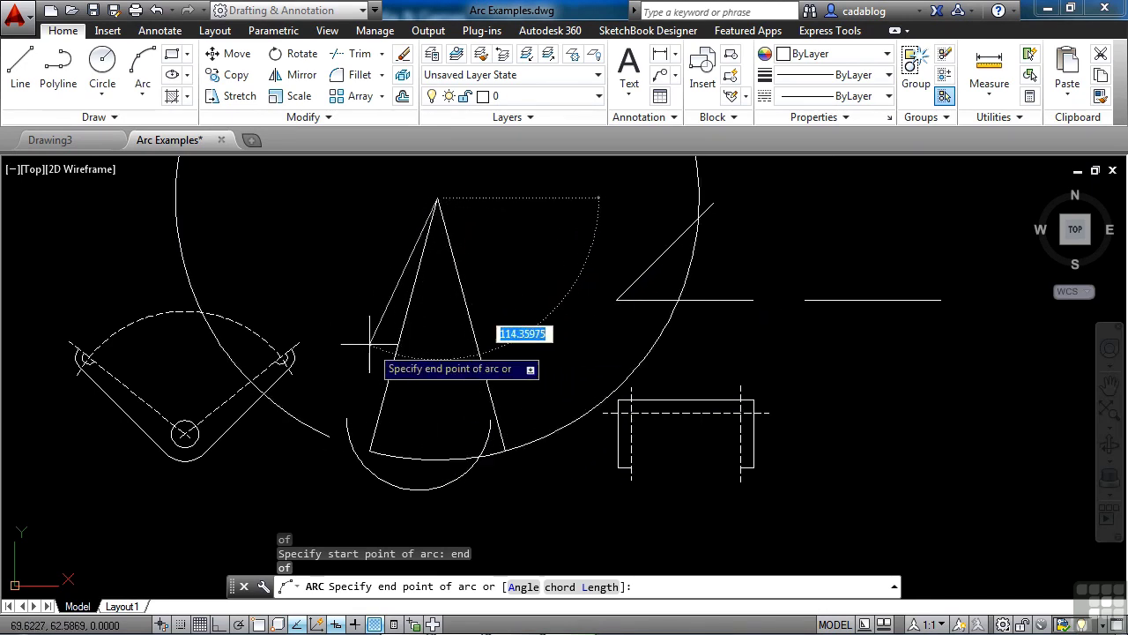
{"action": "middle_click_drag", "start_coordinate": [427, 399], "coordinate": [476, 438]}
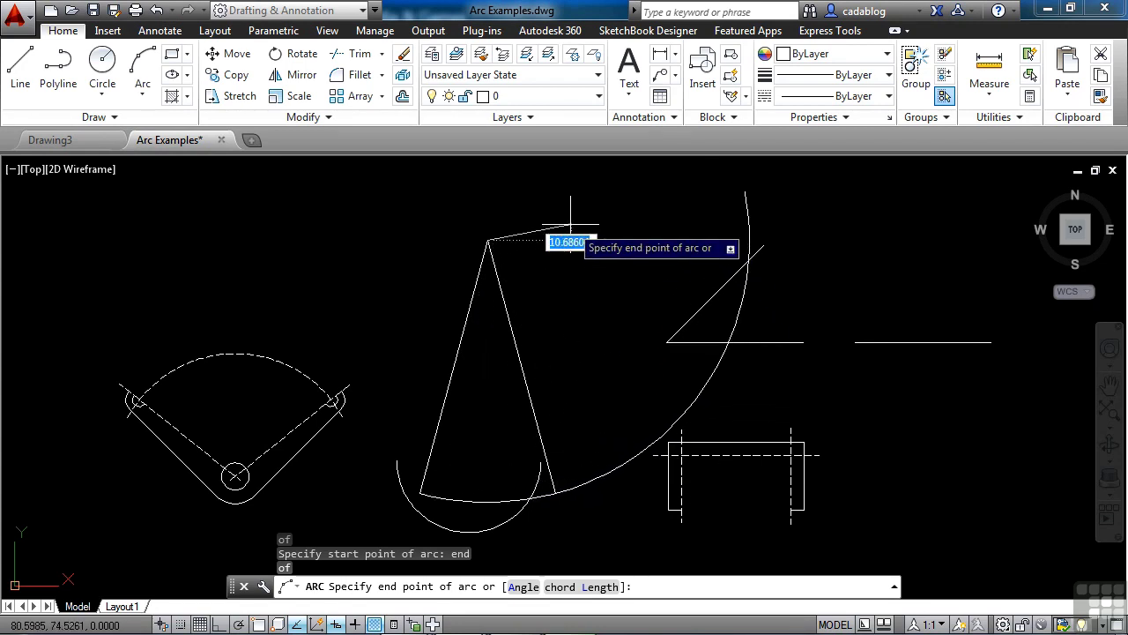
{"action": "scroll", "coordinate": [586, 252], "scroll_direction": "down", "scroll_amount": 3}
{"action": "middle_click_drag", "start_coordinate": [587, 243], "coordinate": [593, 344]}
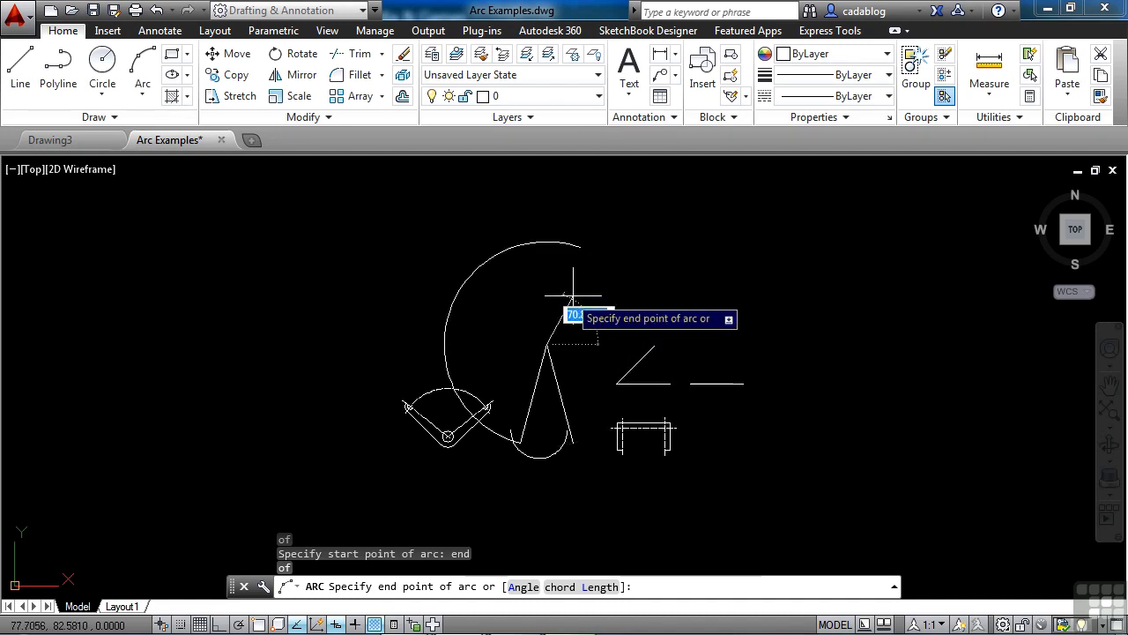
{"action": "scroll", "coordinate": [582, 335], "scroll_direction": "up", "scroll_amount": 2}
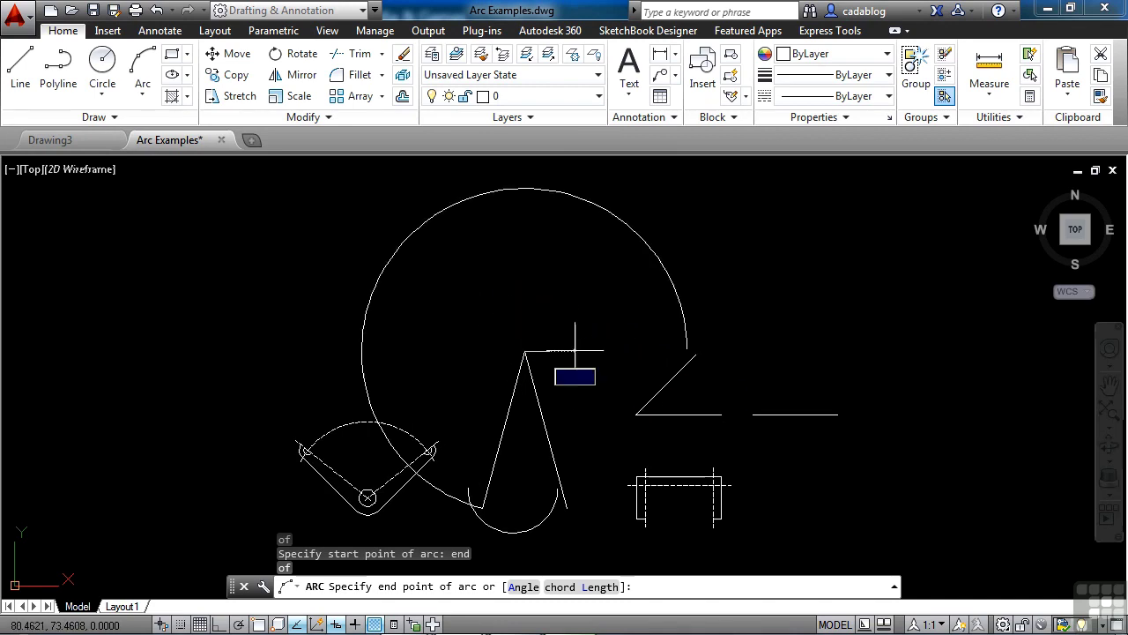
{"action": "scroll", "coordinate": [586, 502], "scroll_direction": "up", "scroll_amount": 2}
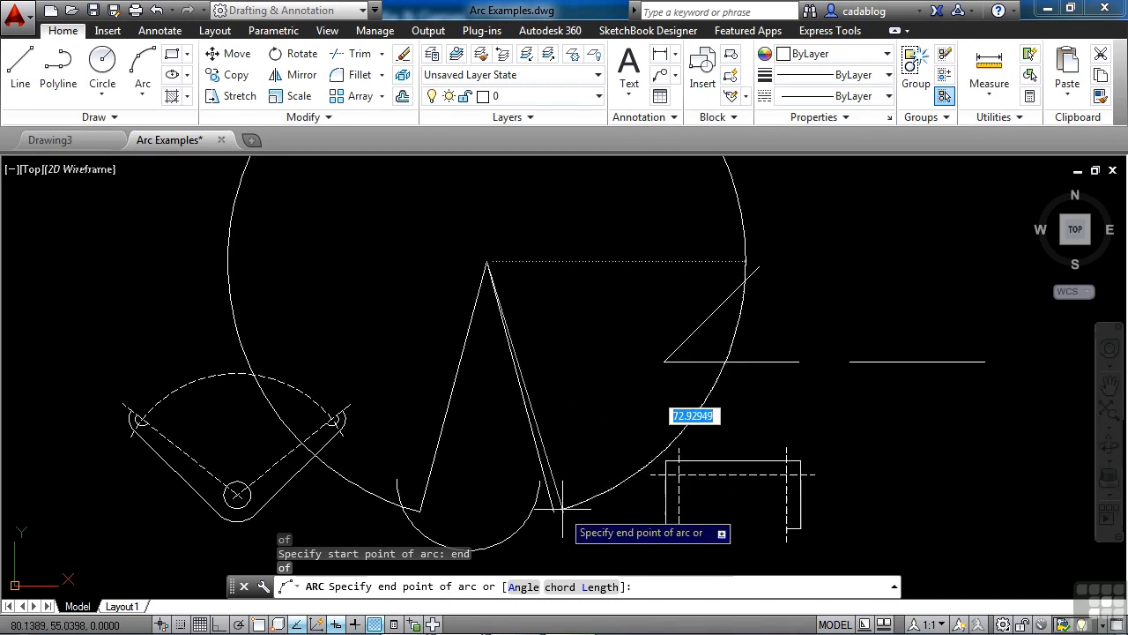
{"action": "left_click", "coordinate": [554, 509]}
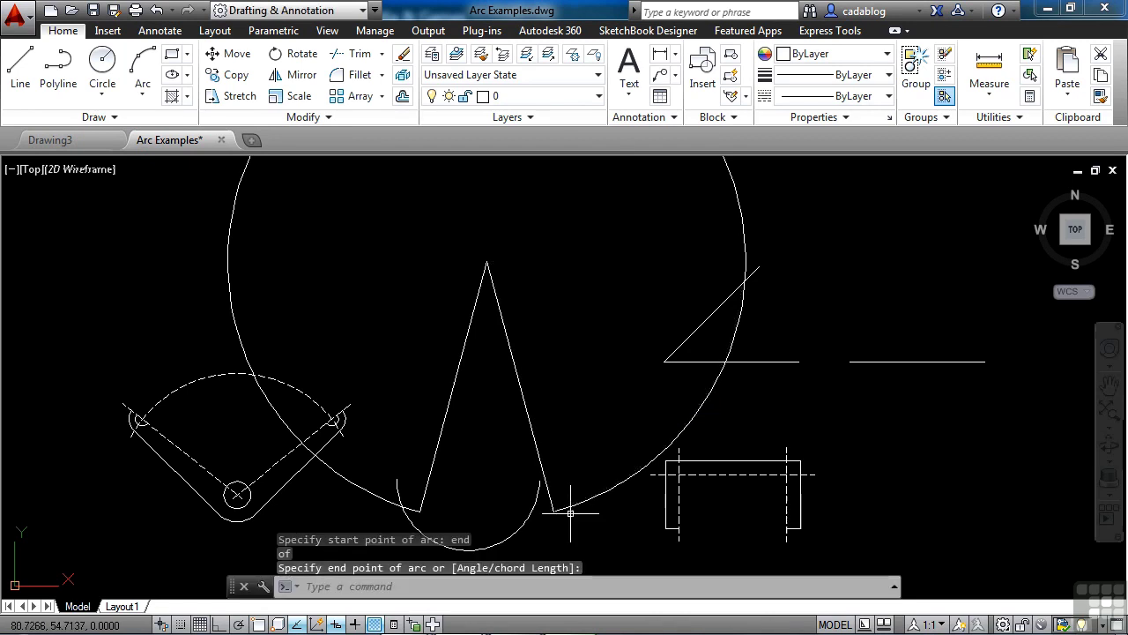
Begin a Start, Center, End arc at the upper endpoint of the fan shape's left outer corner arc.
{"action": "scroll", "coordinate": [584, 503], "scroll_direction": "down", "scroll_amount": 3}
{"action": "middle_click_drag", "start_coordinate": [608, 349], "coordinate": [608, 320]}
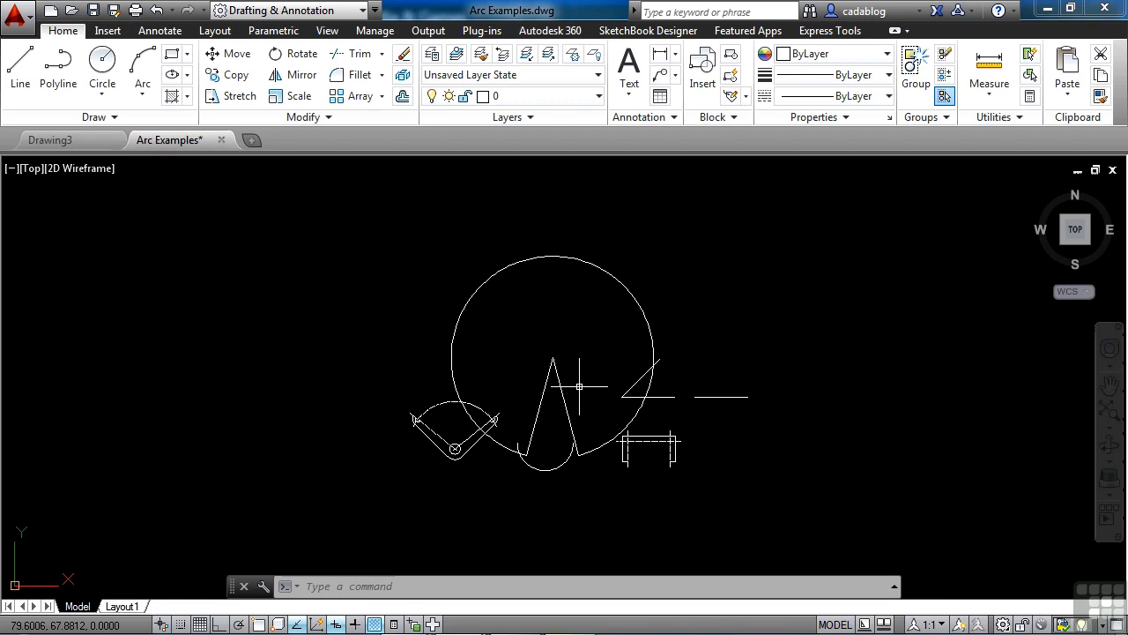
{"action": "mouse_move", "coordinate": [579, 386]}
{"action": "middle_mouse_down"}
{"action": "mouse_move", "coordinate": [594, 383]}
{"action": "mouse_move", "coordinate": [589, 358]}
{"action": "middle_mouse_up"}
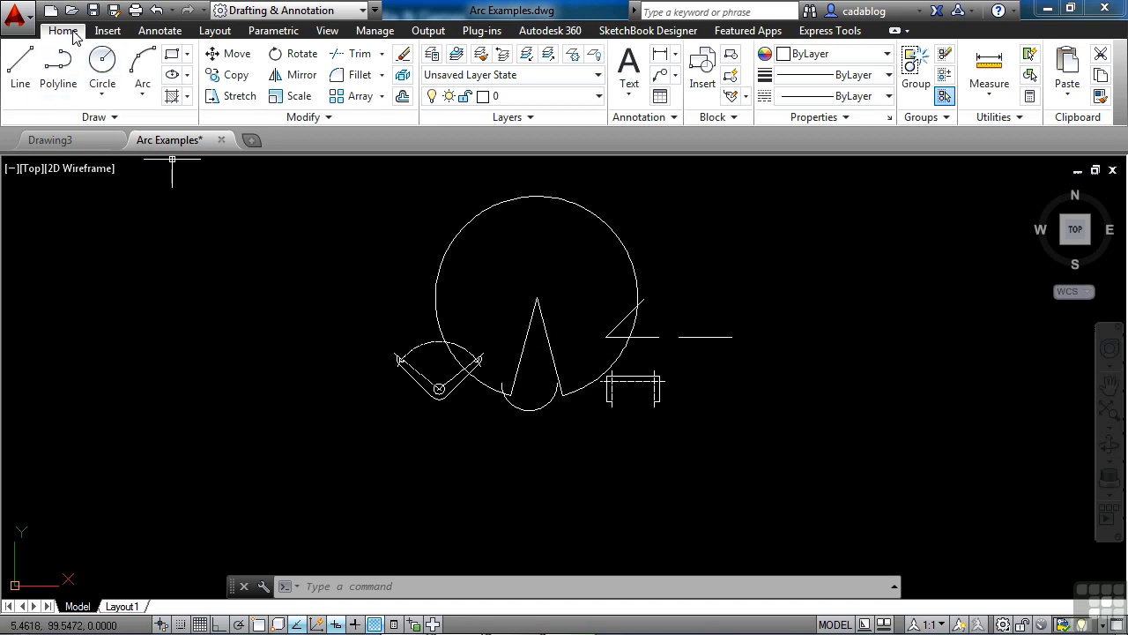
{"action": "left_click", "coordinate": [144, 91]}
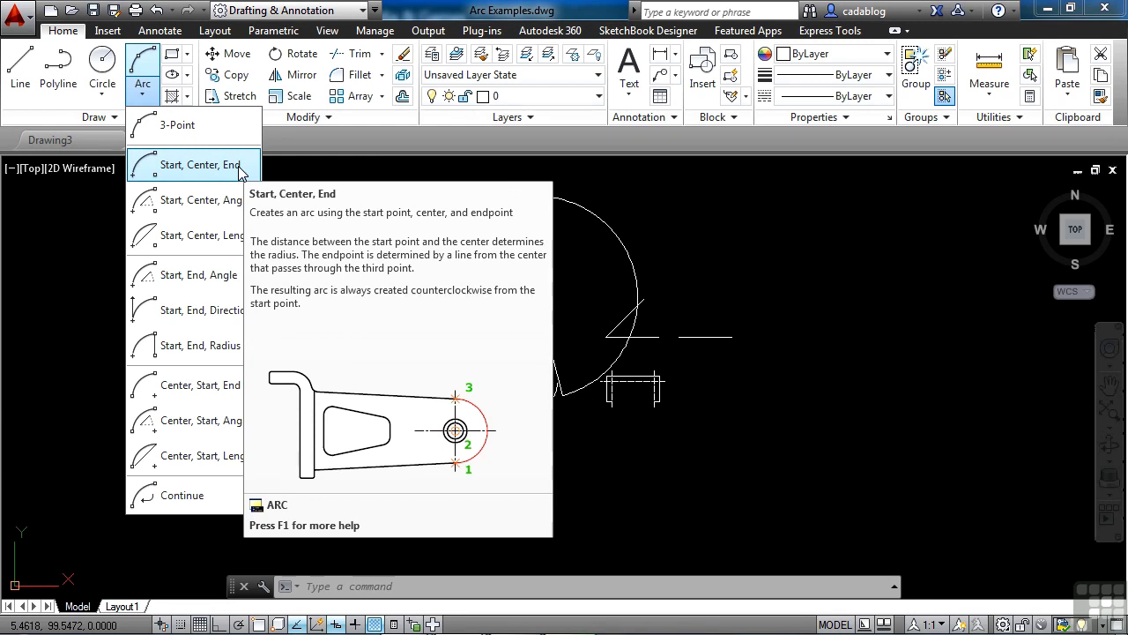
{"action": "left_click", "coordinate": [241, 172]}
{"action": "scroll", "coordinate": [352, 322], "scroll_direction": "up", "scroll_amount": 2}
{"action": "scroll", "coordinate": [353, 322], "scroll_direction": "up", "scroll_amount": 2}
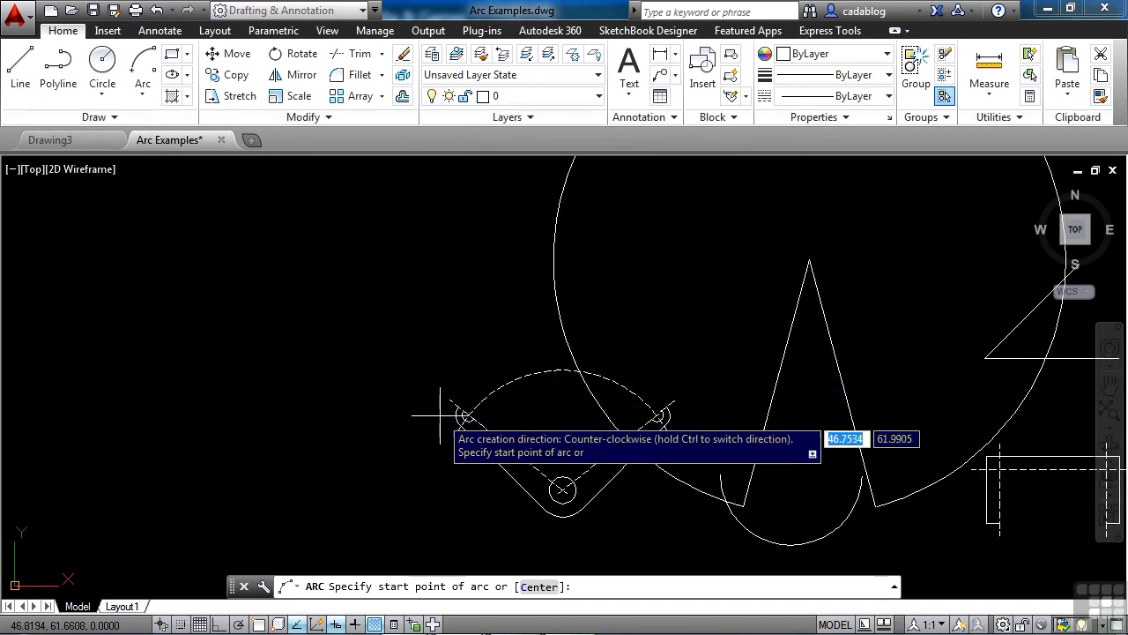
{"action": "scroll", "coordinate": [461, 407], "scroll_direction": "up", "scroll_amount": 3}
{"action": "type", "text": "end"}
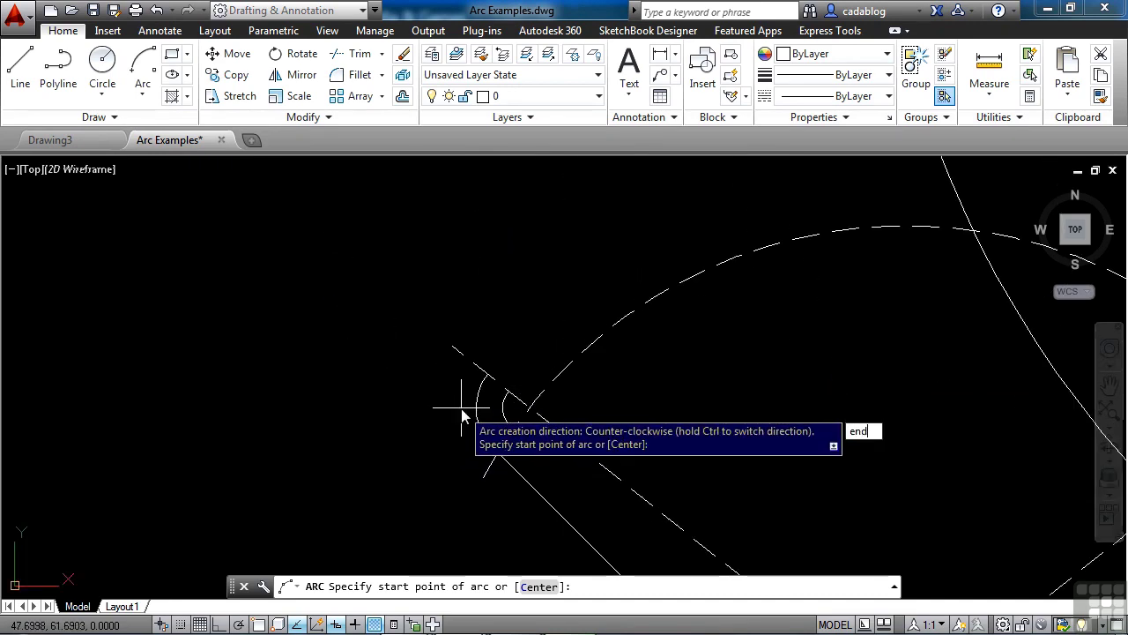
{"action": "key", "text": "Return"}
{"action": "left_click", "coordinate": [485, 372]}
Place the arc's centre at the centre of the fan shape's dashed arc using the centre object snap.
{"action": "key", "text": "Down"}
{"action": "key", "text": "Return"}
{"action": "scroll", "coordinate": [484, 375], "scroll_direction": "down", "scroll_amount": 4}
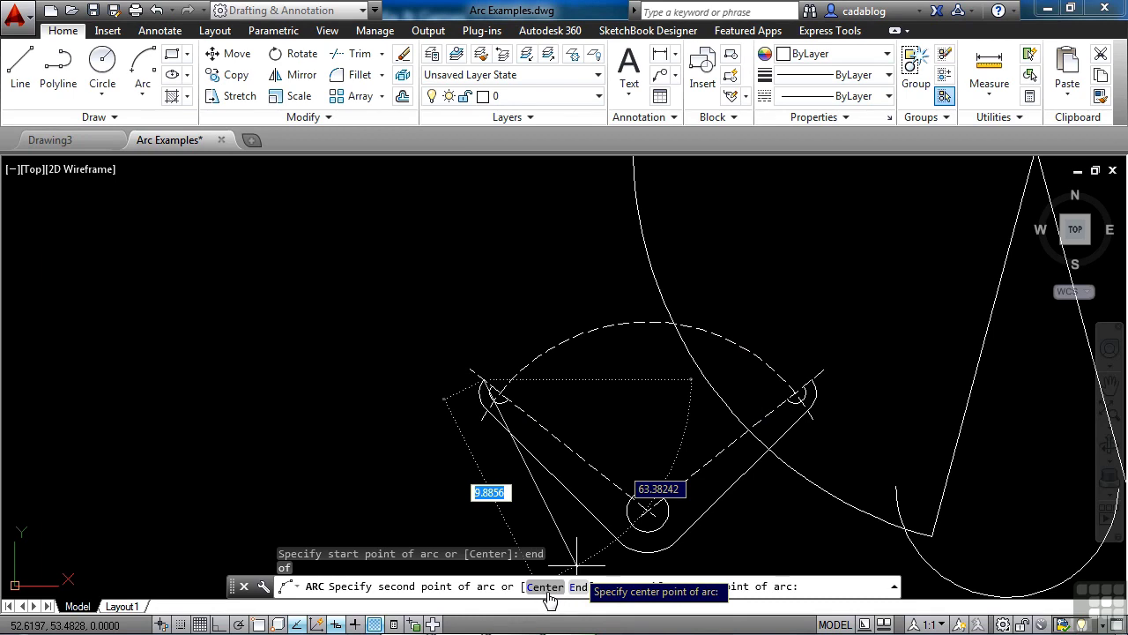
{"action": "middle_click_drag", "start_coordinate": [657, 447], "coordinate": [561, 374]}
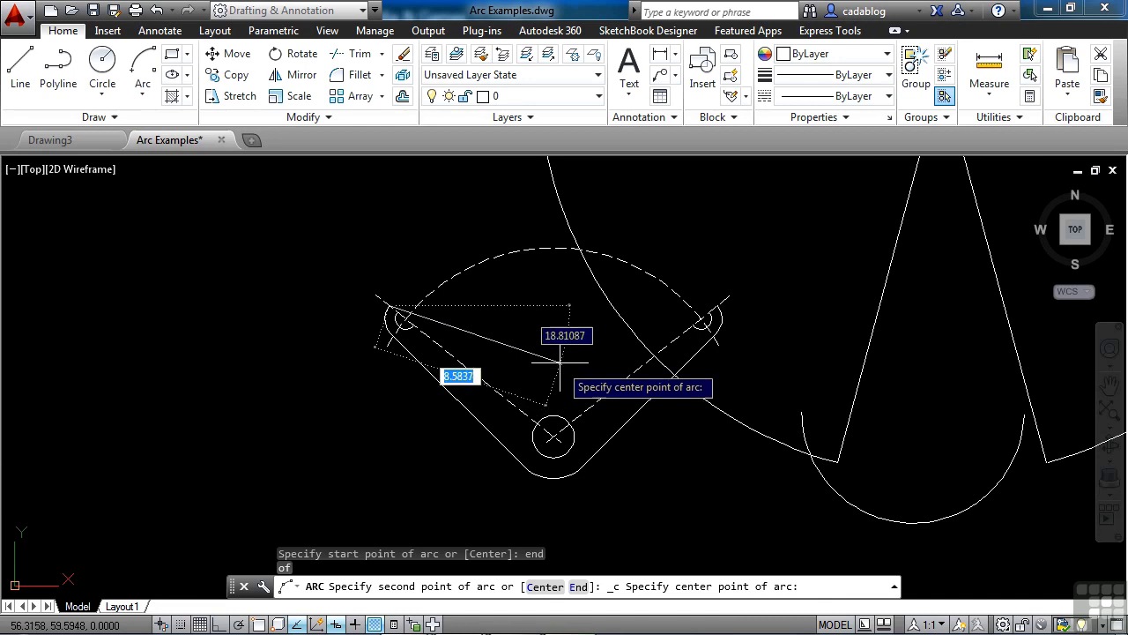
{"action": "type", "text": "cen"}
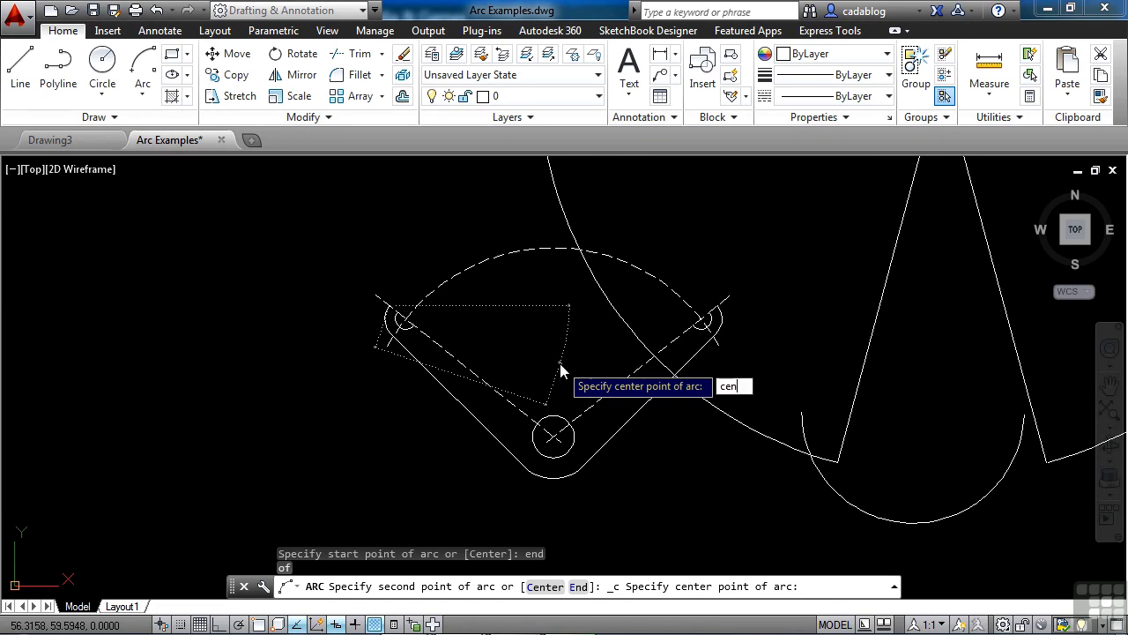
{"action": "key", "text": "Return"}
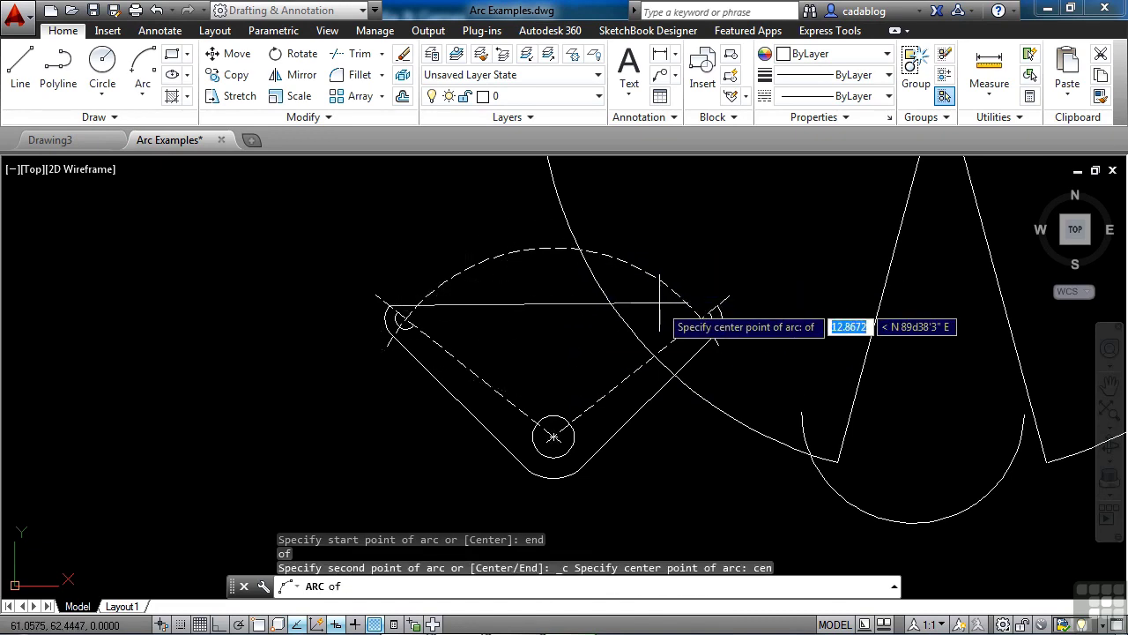
{"action": "left_click", "coordinate": [515, 253]}
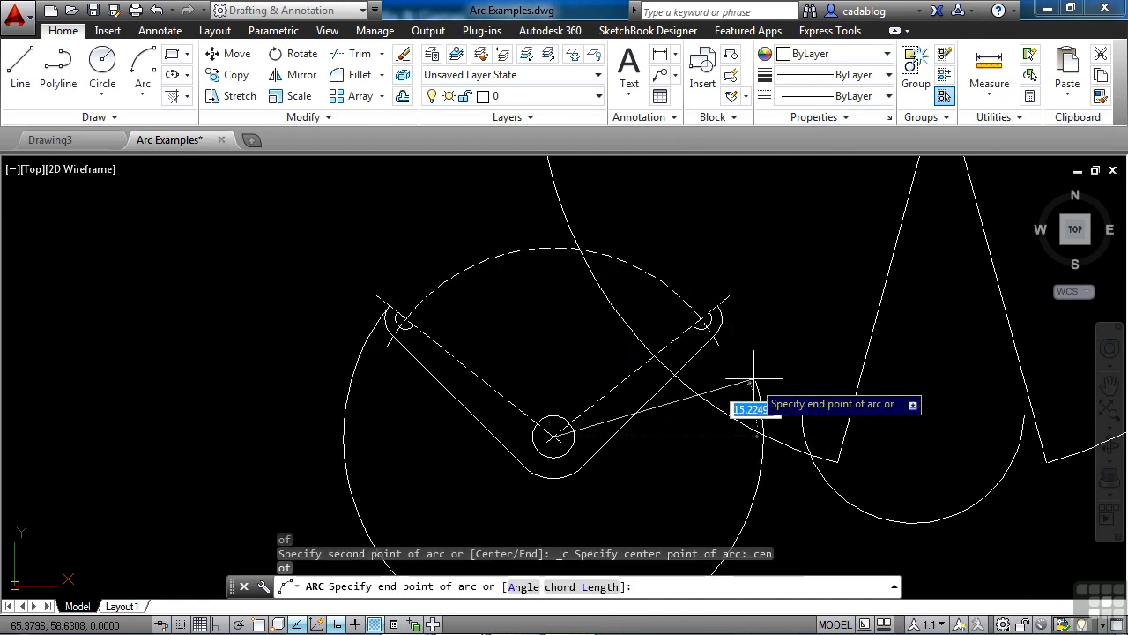
Turn on object snap and finish the arc clockwise over the top at the right outer corner arc's upper endpoint.
{"action": "middle_click_drag", "start_coordinate": [694, 401], "coordinate": [676, 371]}
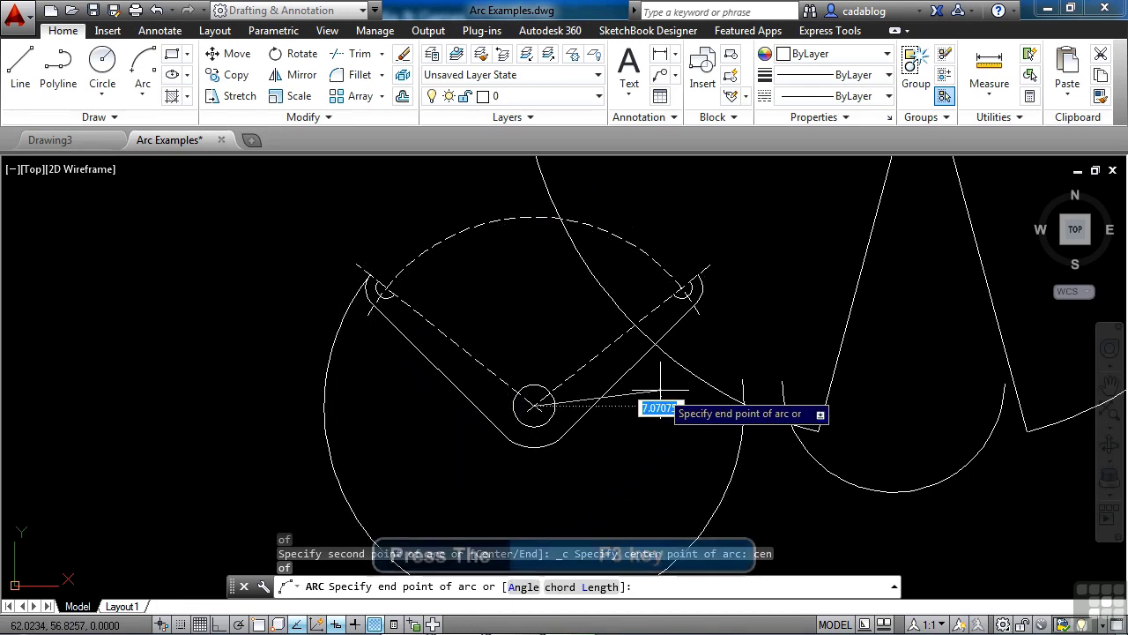
{"action": "key", "text": "F3"}
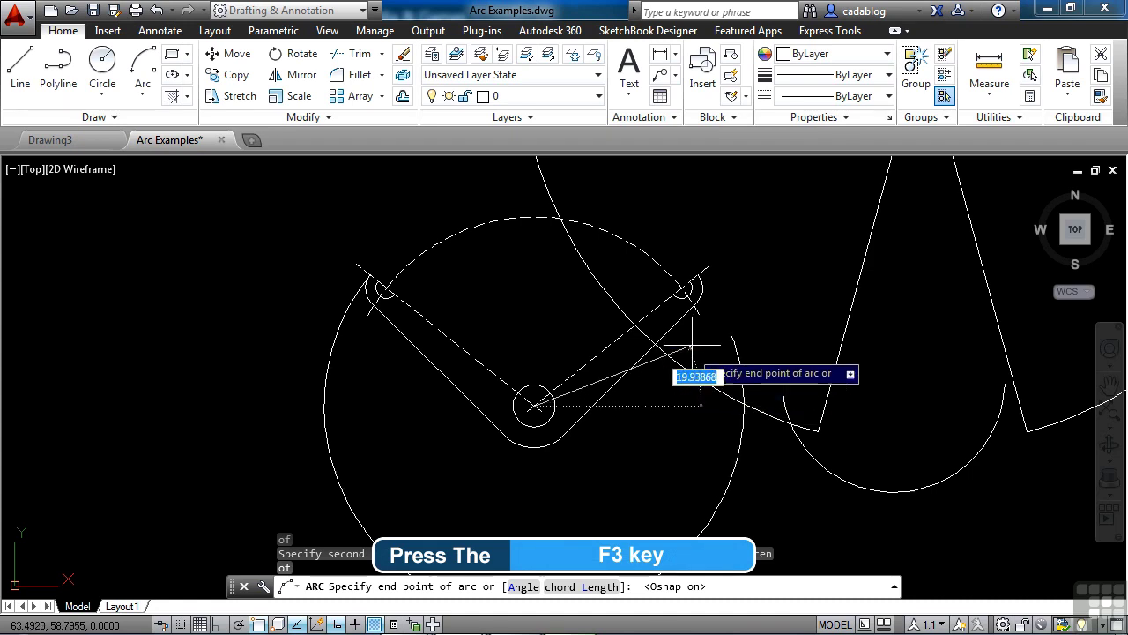
{"action": "scroll", "coordinate": [698, 277], "scroll_direction": "up", "scroll_amount": 5}
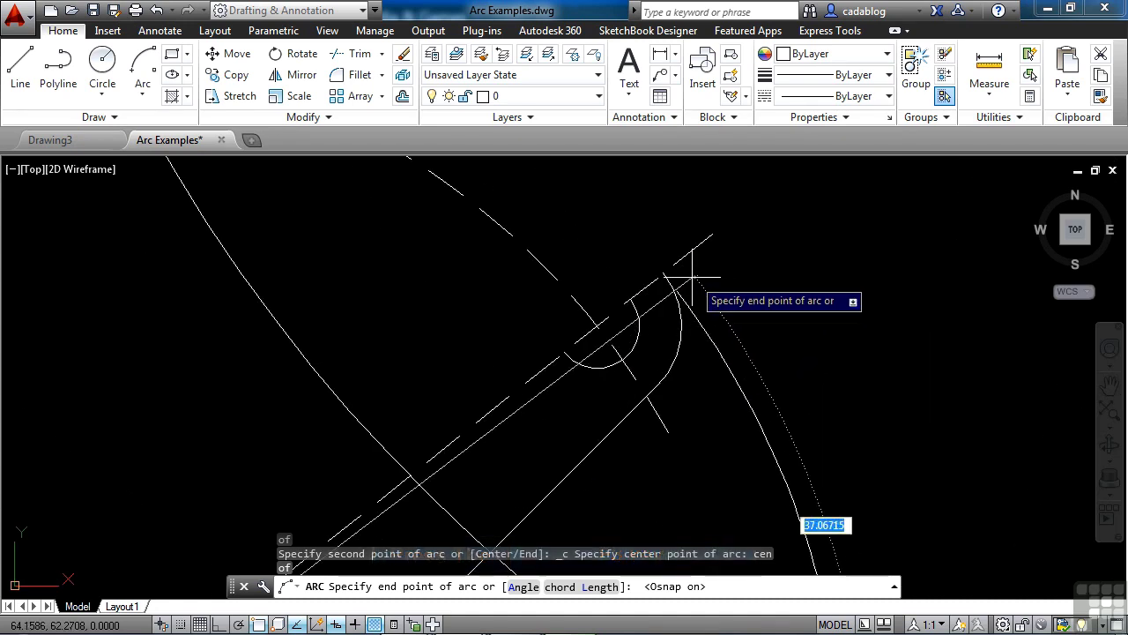
{"action": "scroll", "coordinate": [663, 273], "scroll_direction": "down", "scroll_amount": 5}
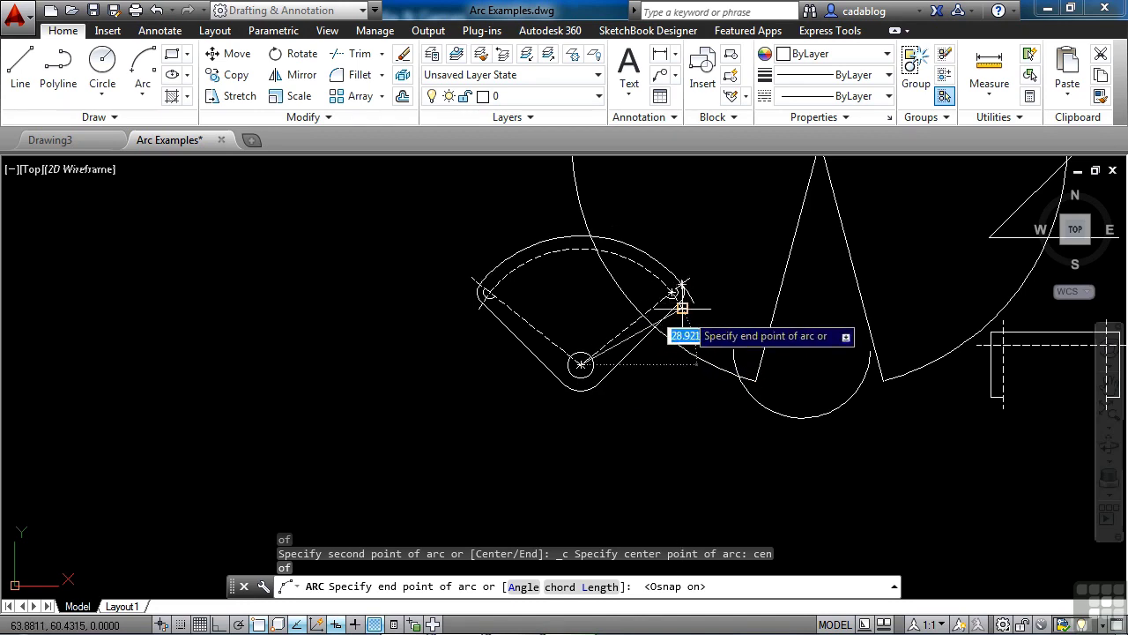
{"action": "scroll", "coordinate": [682, 308], "scroll_direction": "up", "scroll_amount": 5}
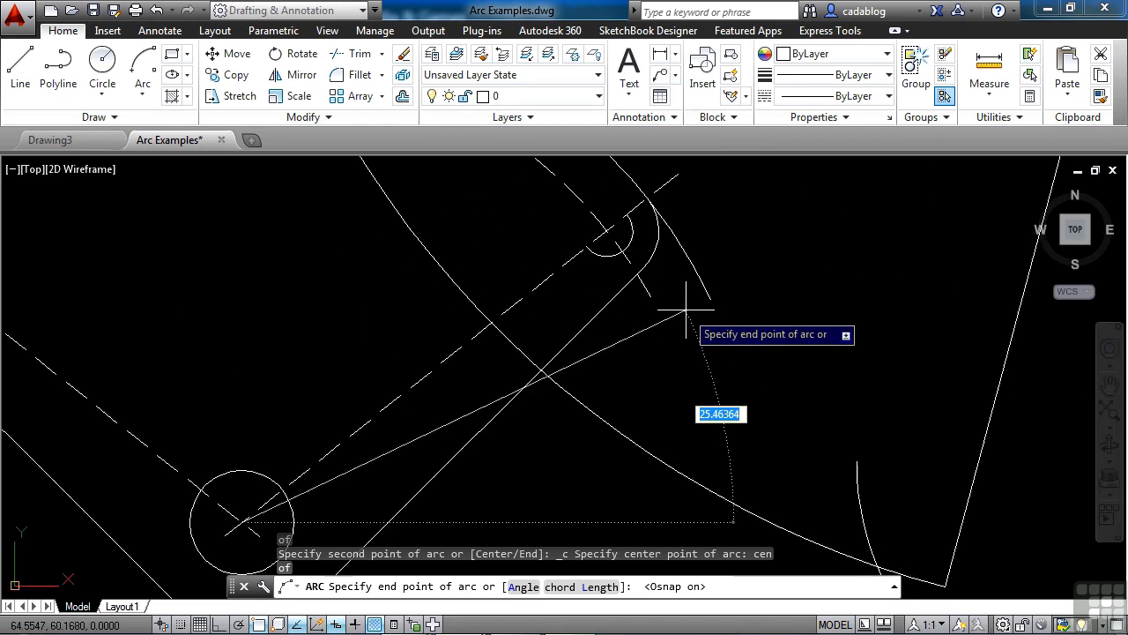
{"action": "left_click", "coordinate": [647, 198]}
{"action": "scroll", "coordinate": [728, 260], "scroll_direction": "down", "scroll_amount": 3}
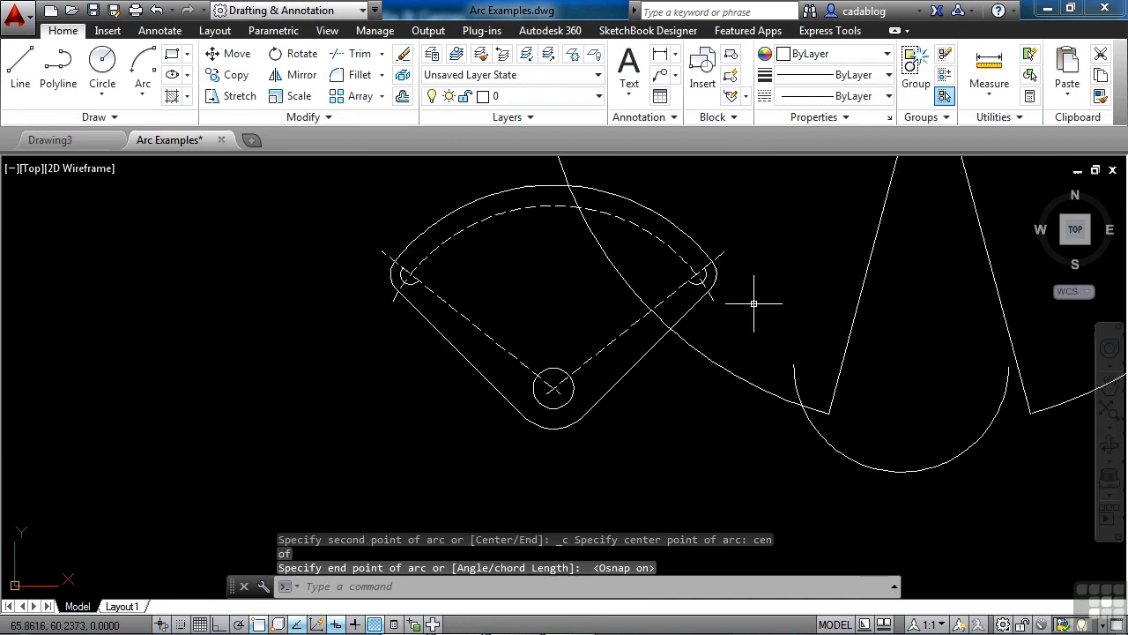
Delete the large arc drawn around the apex of the slanted lines.
{"action": "left_click", "coordinate": [534, 245]}
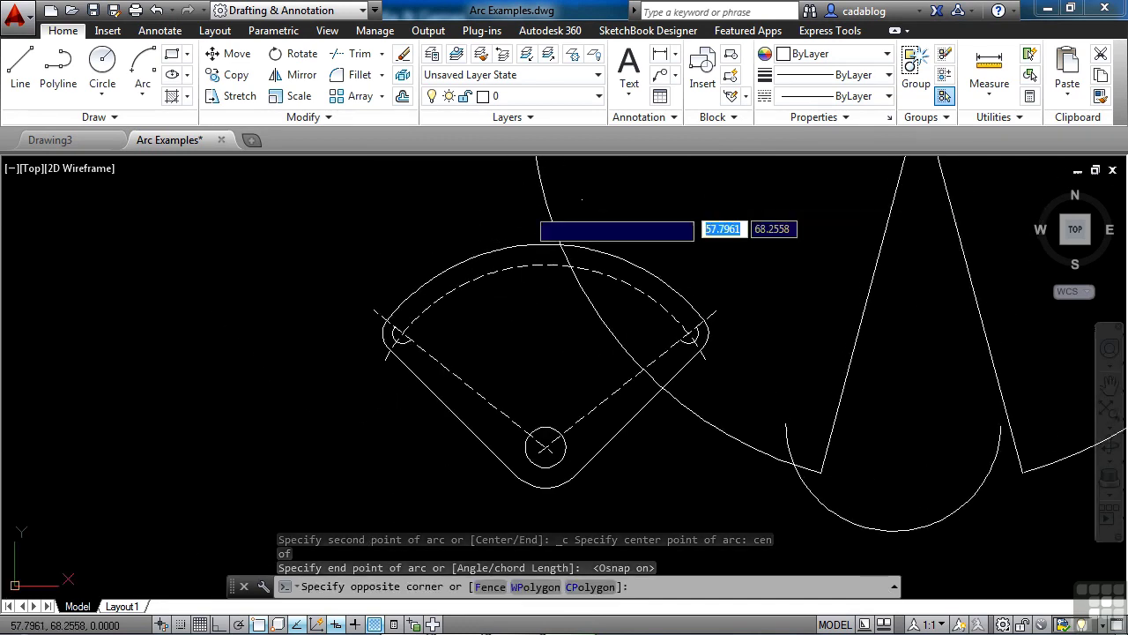
{"action": "left_click", "coordinate": [524, 206]}
{"action": "key", "text": "Delete"}
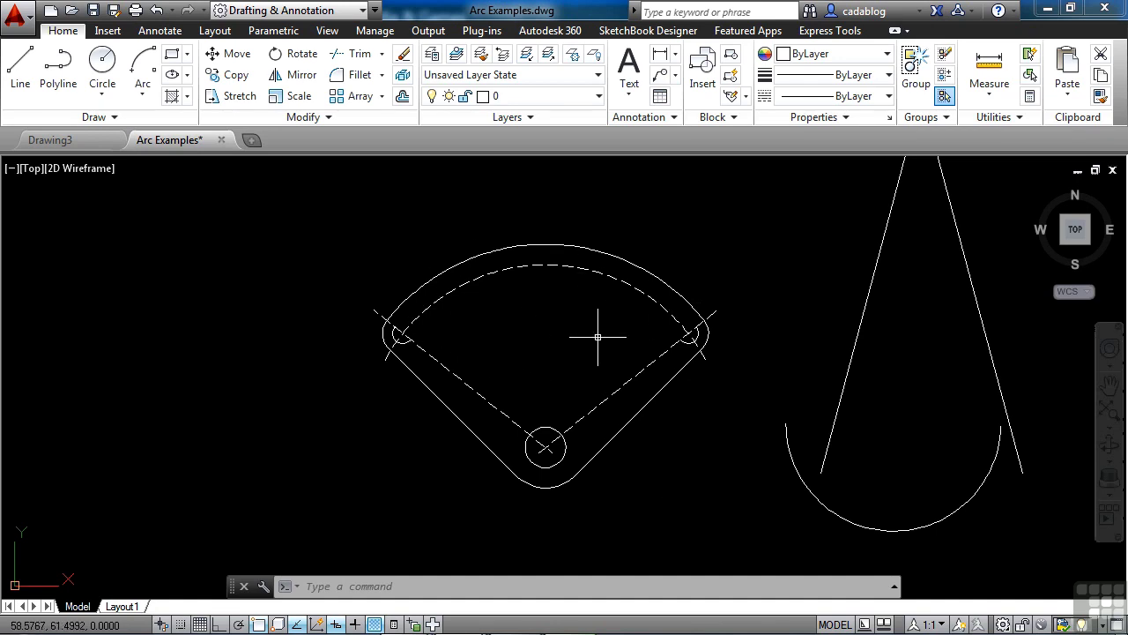
Complete the small circle at the fan shape's left corner with a clockwise Start, Center, End arc between the existing arc's endpoints.
{"action": "scroll", "coordinate": [398, 335], "scroll_direction": "up", "scroll_amount": 8}
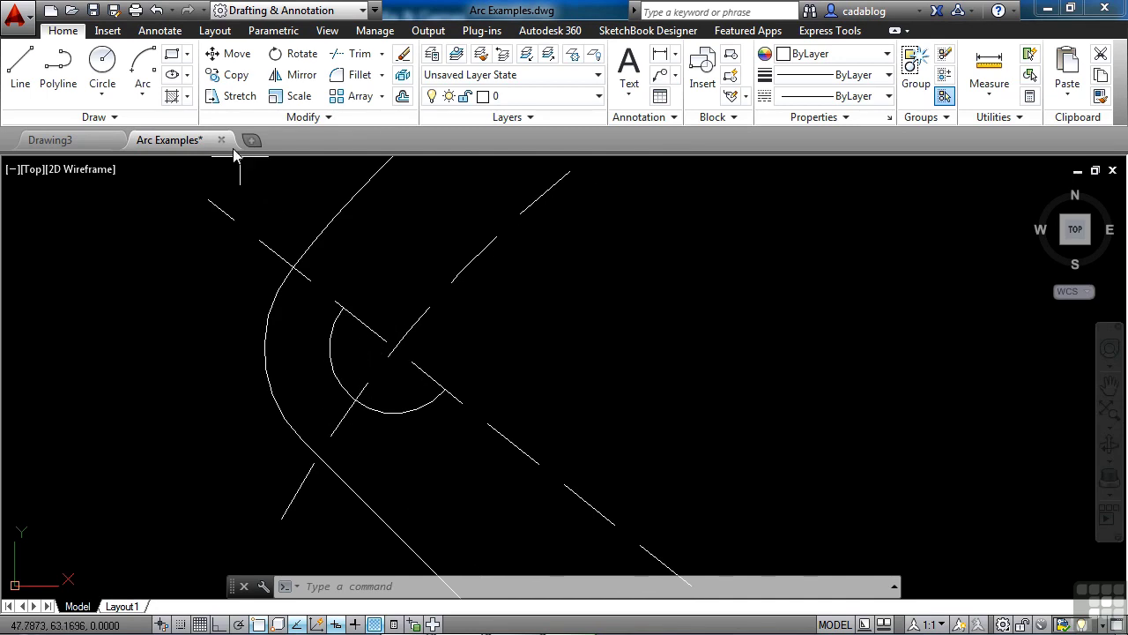
{"action": "left_click", "coordinate": [143, 64]}
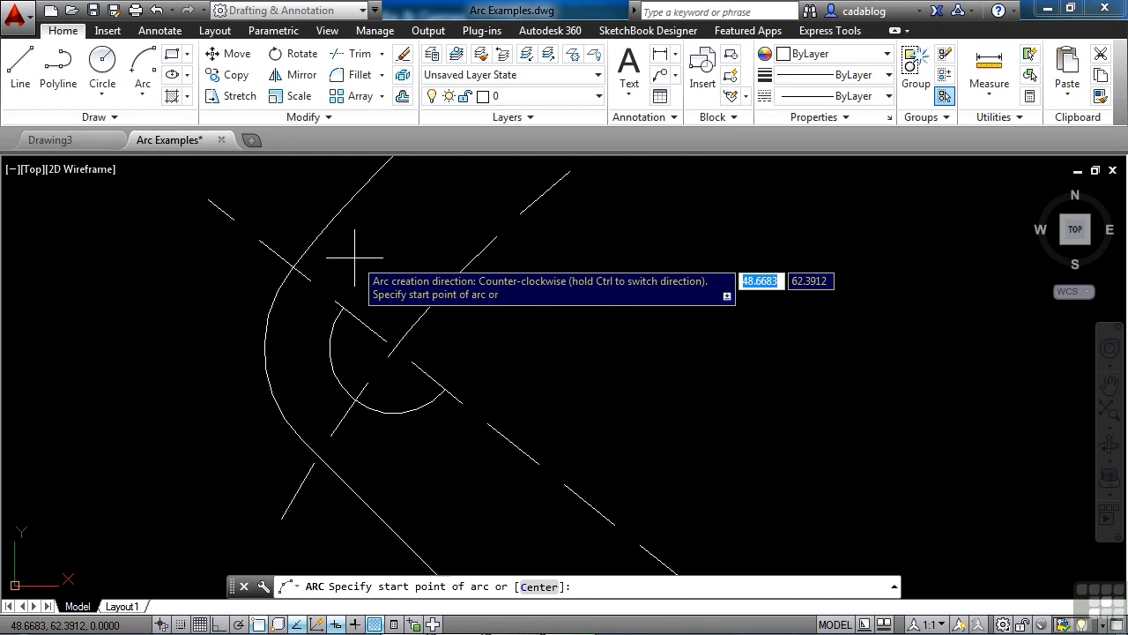
{"action": "left_click", "coordinate": [343, 308]}
{"action": "key", "text": "Down"}
{"action": "key", "text": "Return"}
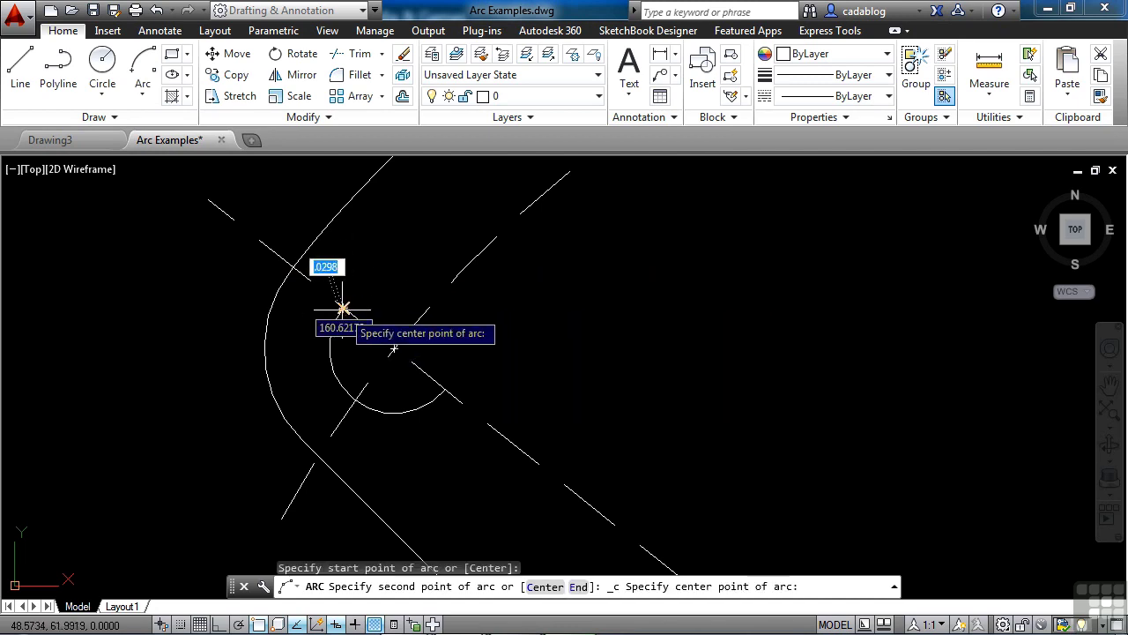
{"action": "left_click", "coordinate": [394, 348]}
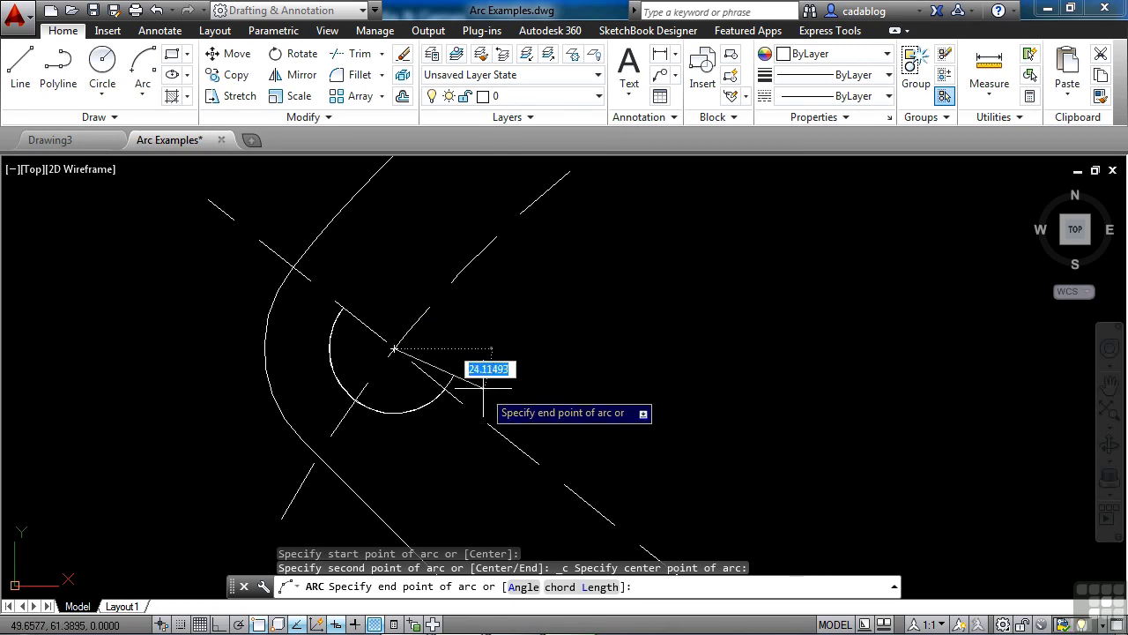
{"action": "left_click", "coordinate": [450, 388]}
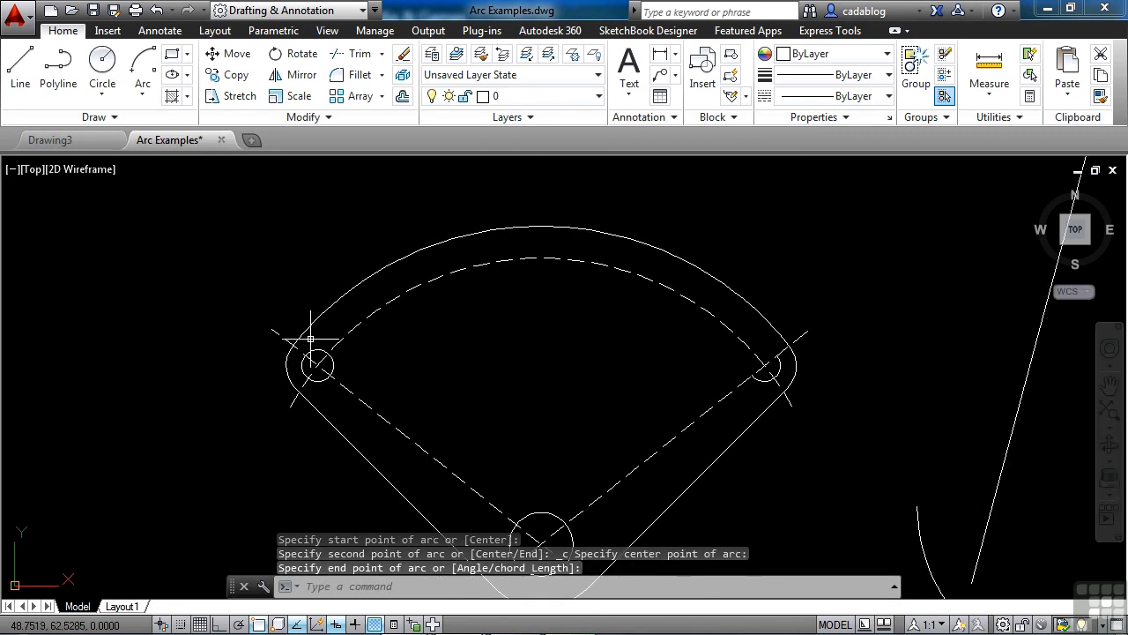
Close the small circle at the fan shape's right corner with a centre-first arc running counter-clockwise between the existing arc's endpoints.
{"action": "middle_click_drag", "start_coordinate": [521, 373], "coordinate": [434, 342]}
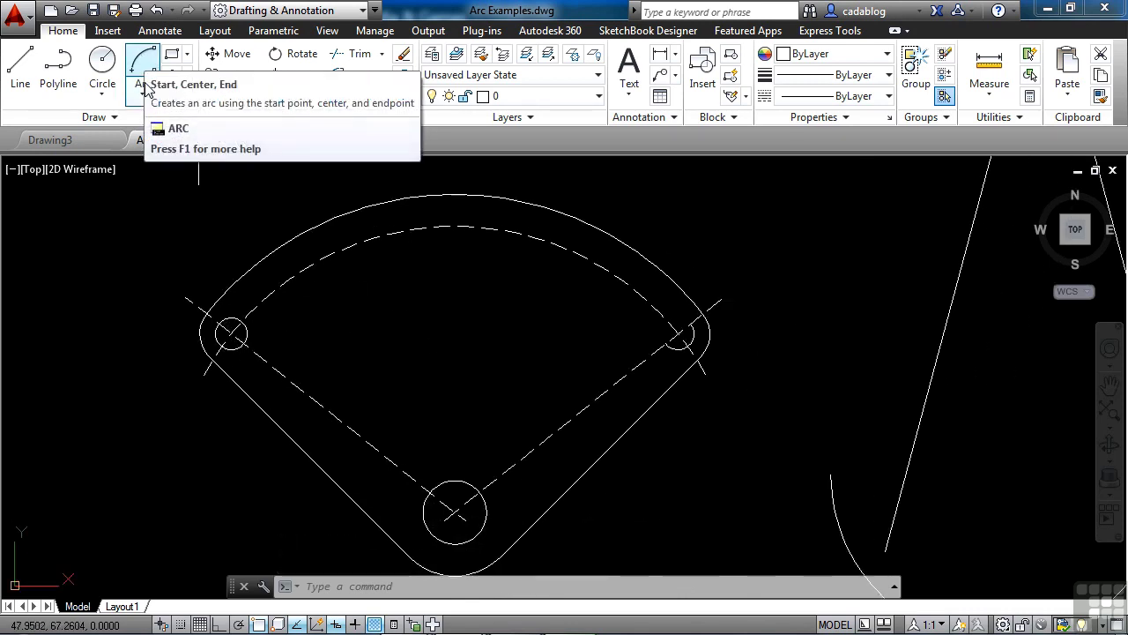
{"action": "left_click", "coordinate": [145, 94]}
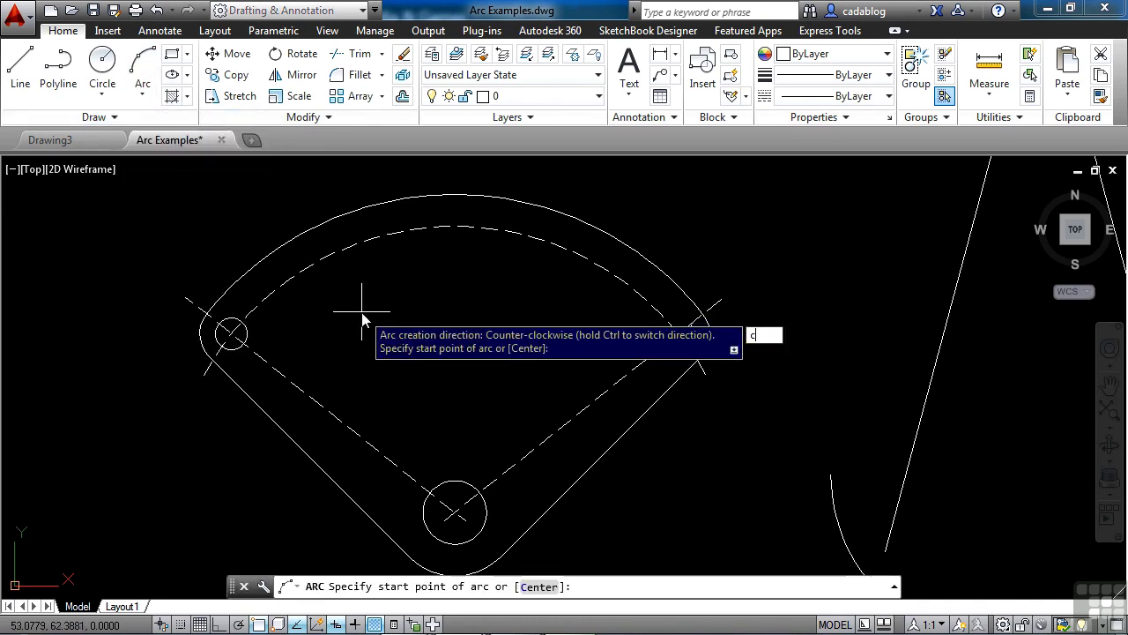
{"action": "key", "text": "Return"}
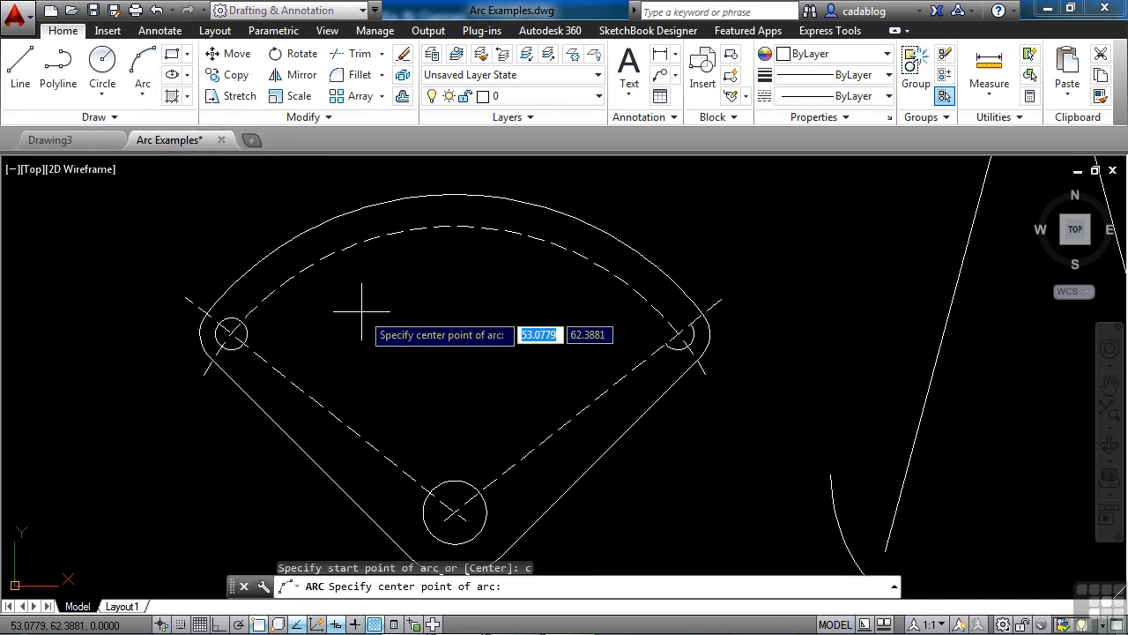
{"action": "scroll", "coordinate": [679, 331], "scroll_direction": "up", "scroll_amount": 4}
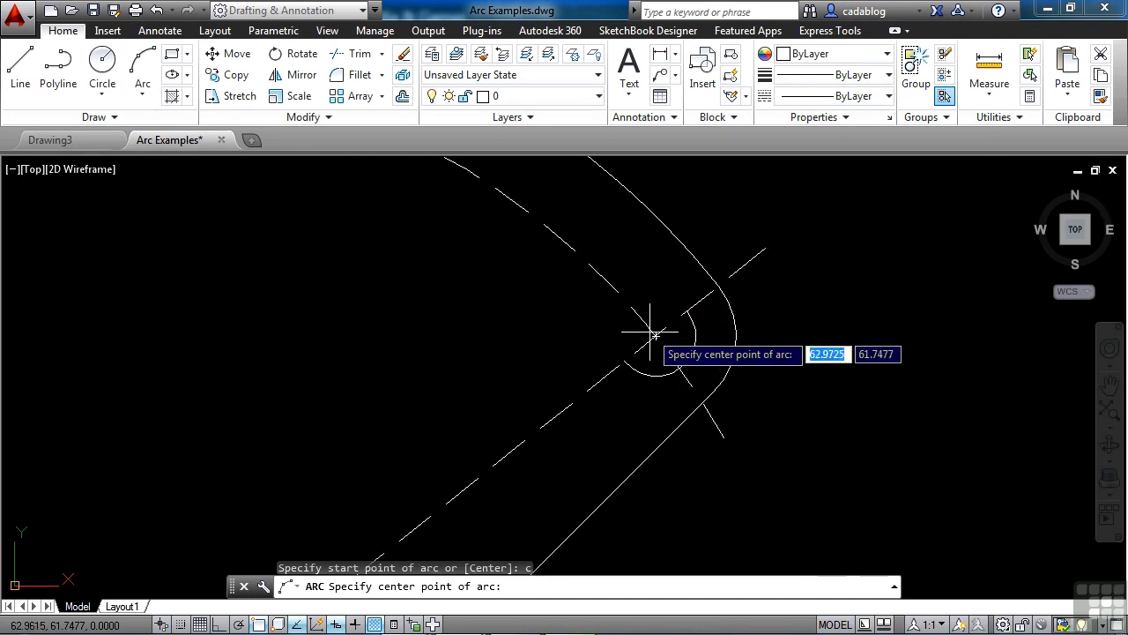
{"action": "left_click", "coordinate": [655, 336]}
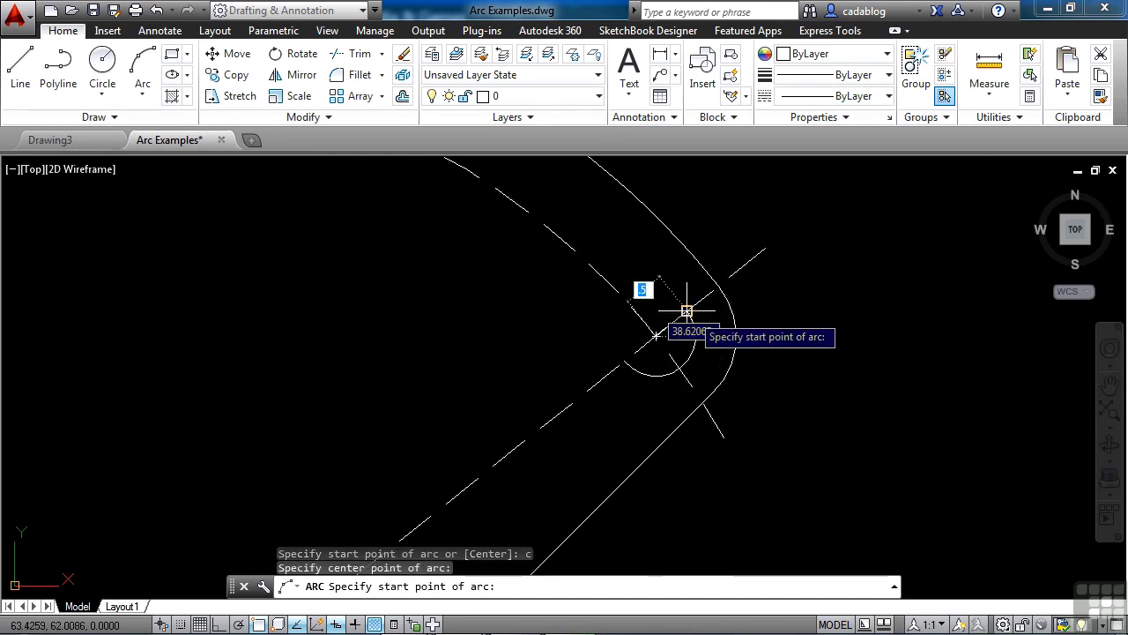
{"action": "type", "text": "5"}
{"action": "key", "text": "Return"}
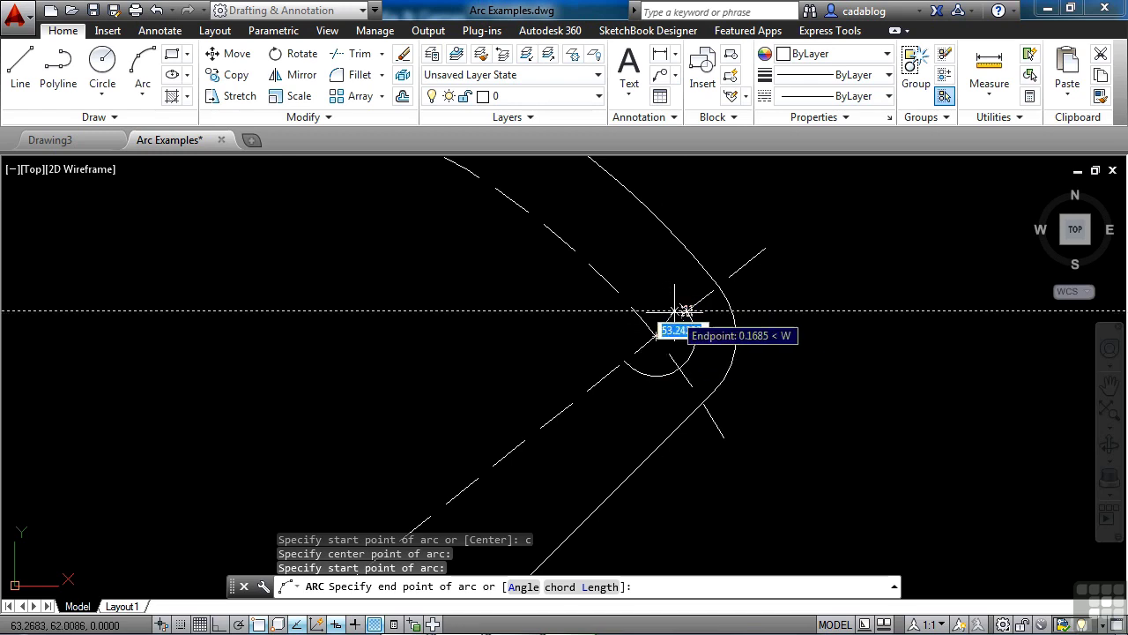
{"action": "left_click", "coordinate": [617, 356]}
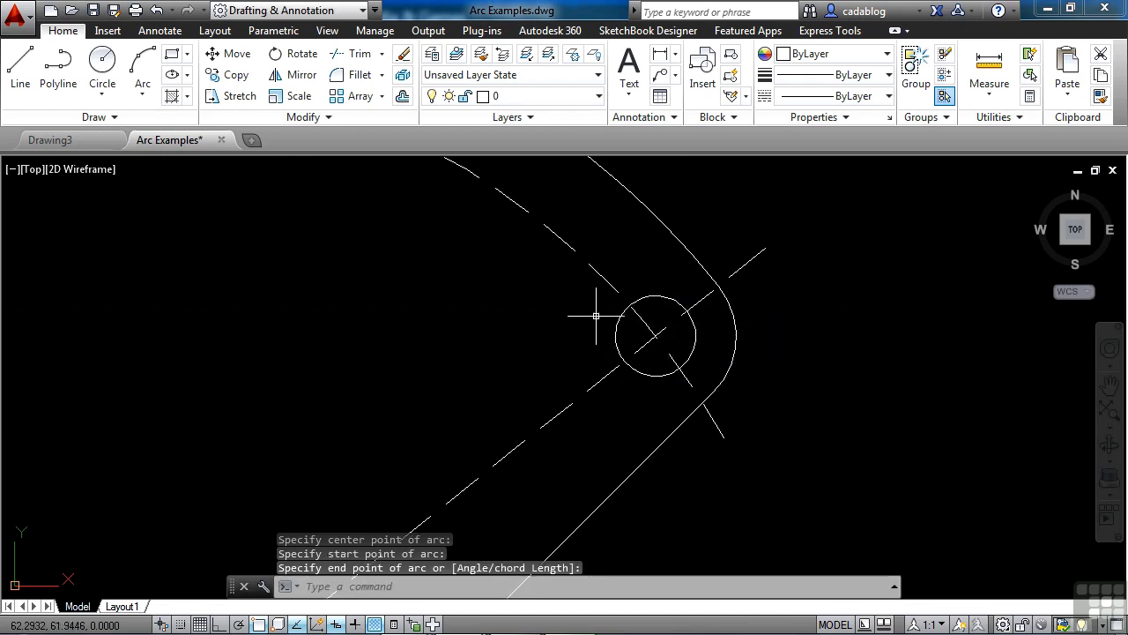
Draw a Start, Center, Angle arc from the horizontal line's right endpoint, centred on the vertex and ending at the slanted line's upper endpoint.
{"action": "scroll", "coordinate": [527, 326], "scroll_direction": "down", "scroll_amount": 3}
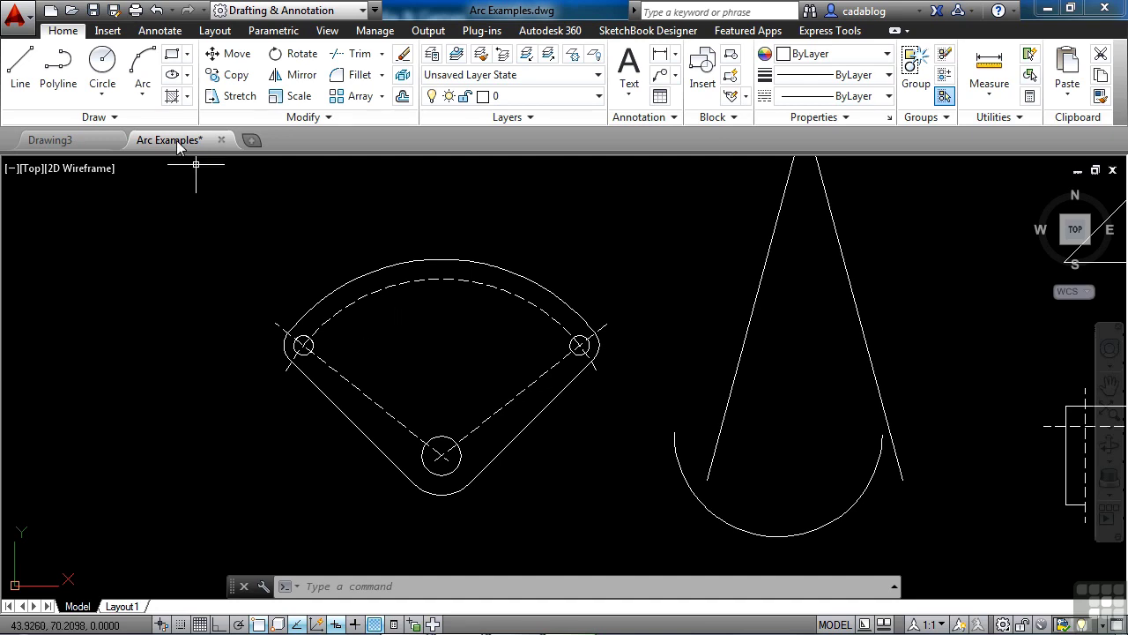
{"action": "left_click", "coordinate": [142, 89]}
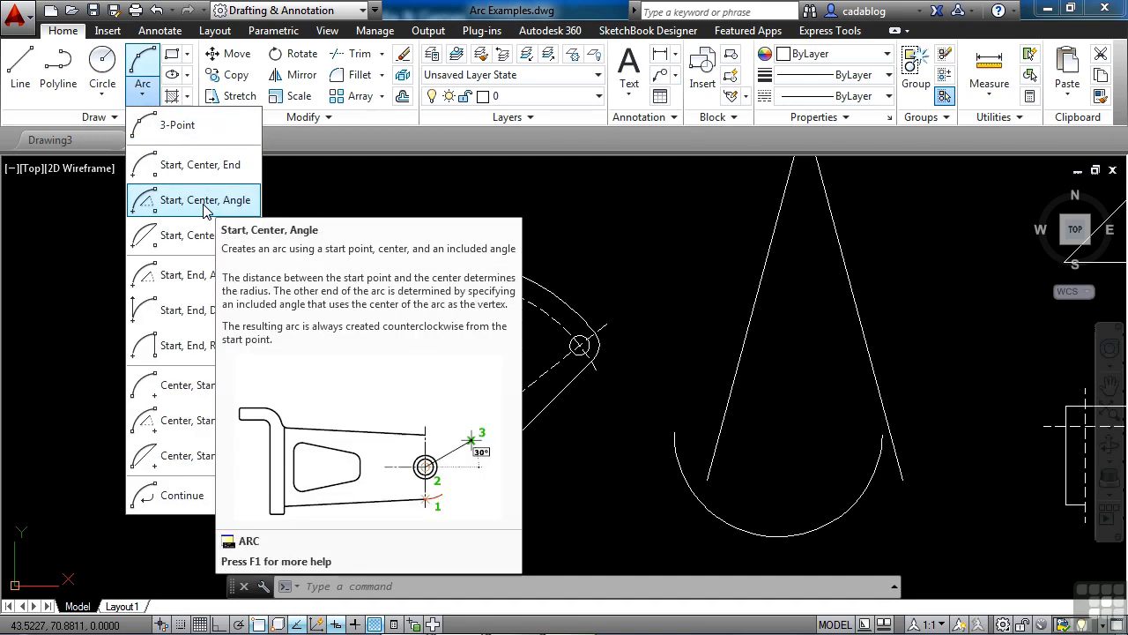
{"action": "left_click", "coordinate": [205, 200]}
{"action": "scroll", "coordinate": [164, 253], "scroll_direction": "down", "scroll_amount": 3}
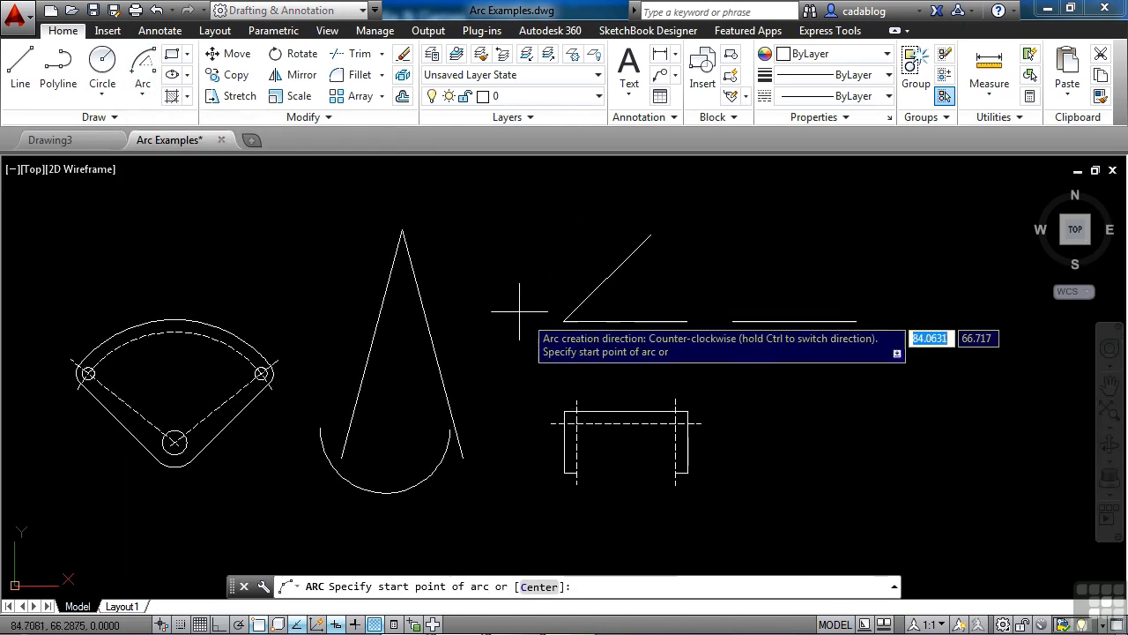
{"action": "scroll", "coordinate": [642, 304], "scroll_direction": "up", "scroll_amount": 4}
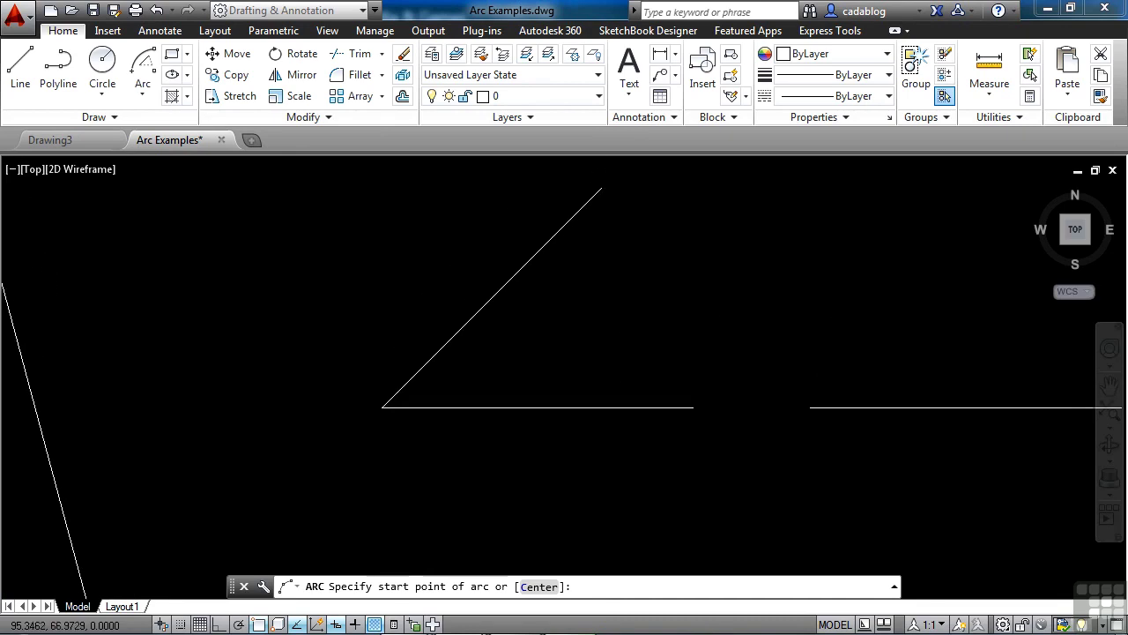
{"action": "left_click", "coordinate": [693, 407]}
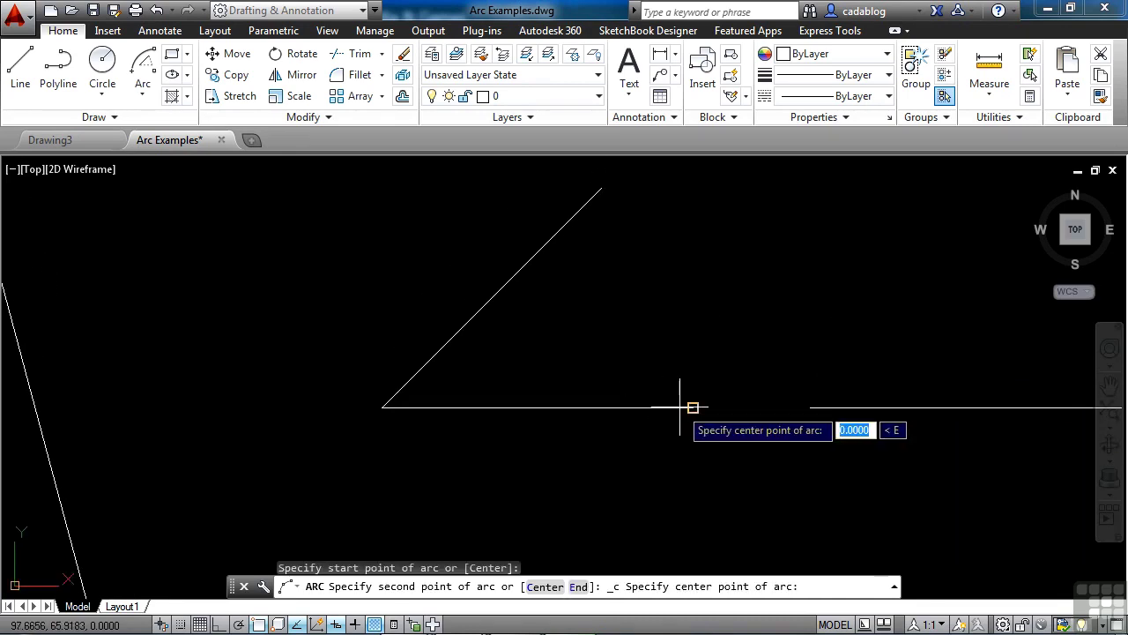
{"action": "left_click", "coordinate": [382, 407]}
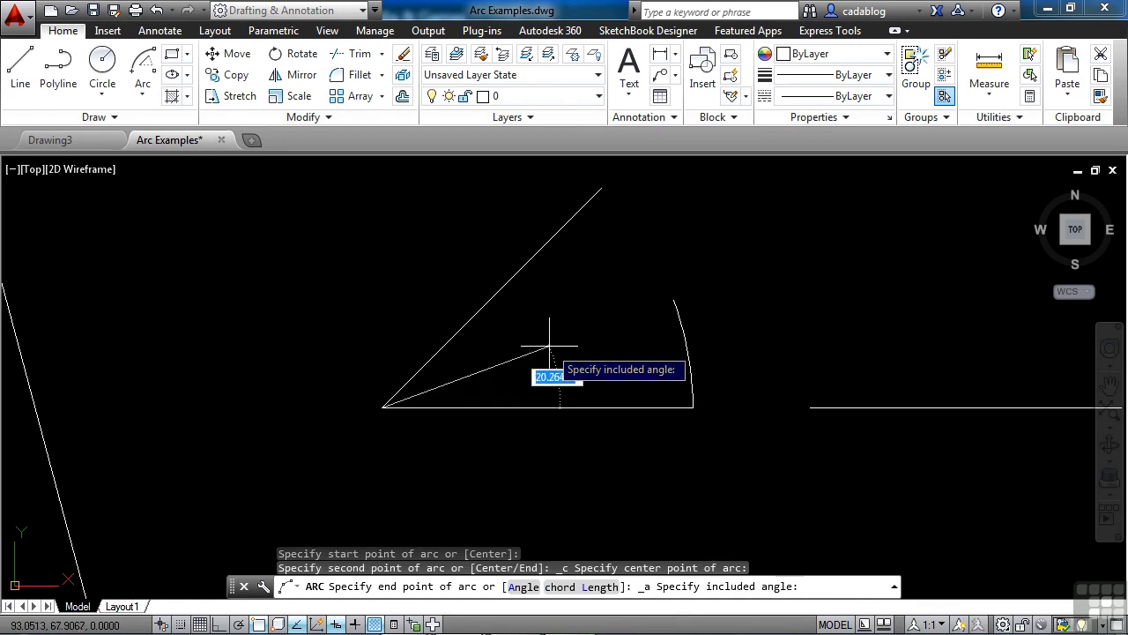
{"action": "left_click", "coordinate": [600, 188]}
Begin a 3-Point arc, switch to its Center option and place the centre at the separate horizontal line's midpoint using the midpoint snap.
{"action": "scroll", "coordinate": [613, 257], "scroll_direction": "down", "scroll_amount": 3}
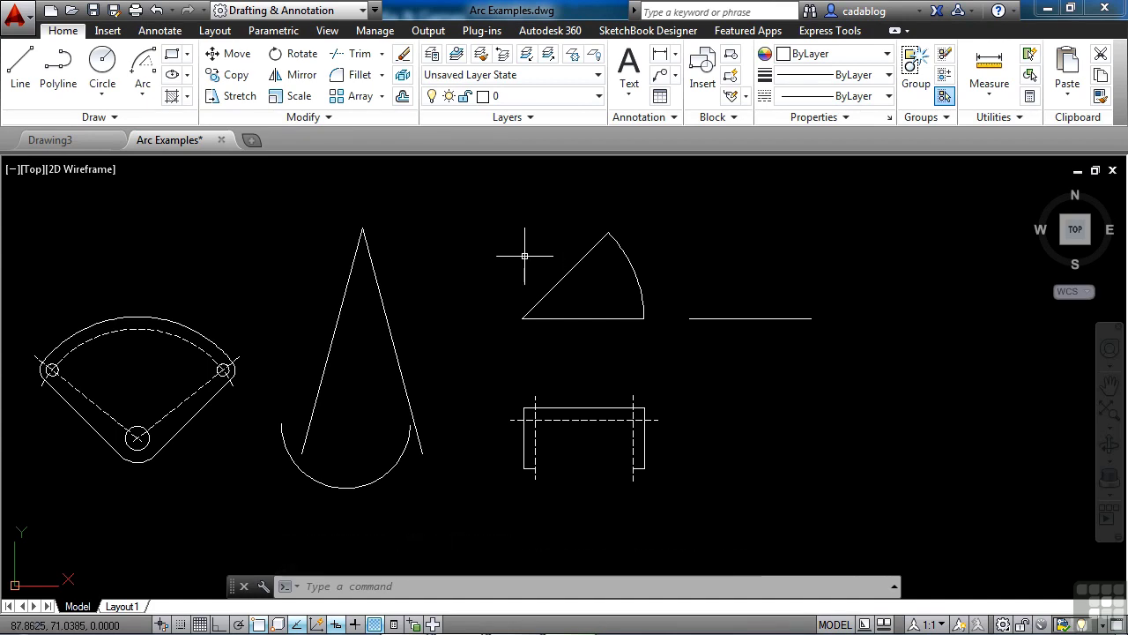
{"action": "left_click", "coordinate": [151, 91]}
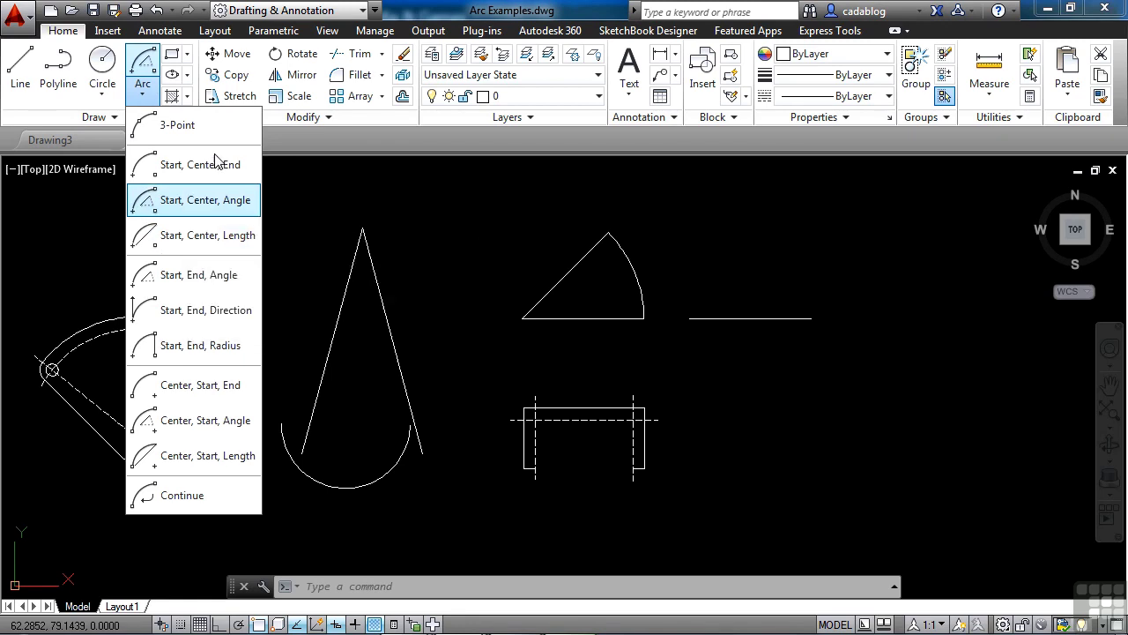
{"action": "left_click", "coordinate": [182, 128]}
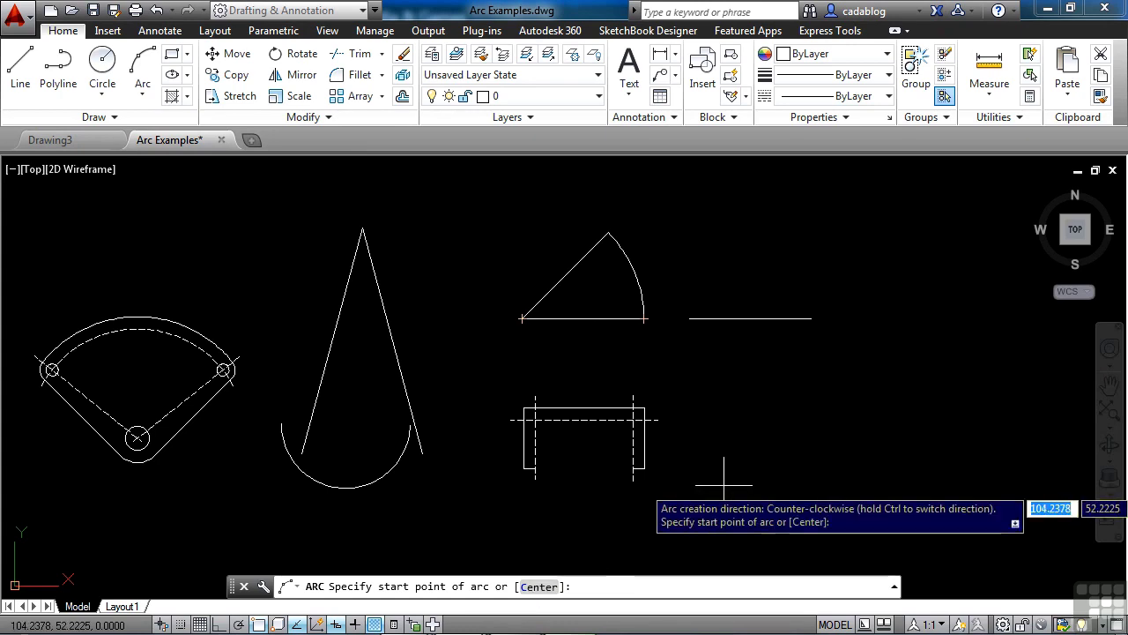
{"action": "type", "text": "c"}
{"action": "key", "text": "Return"}
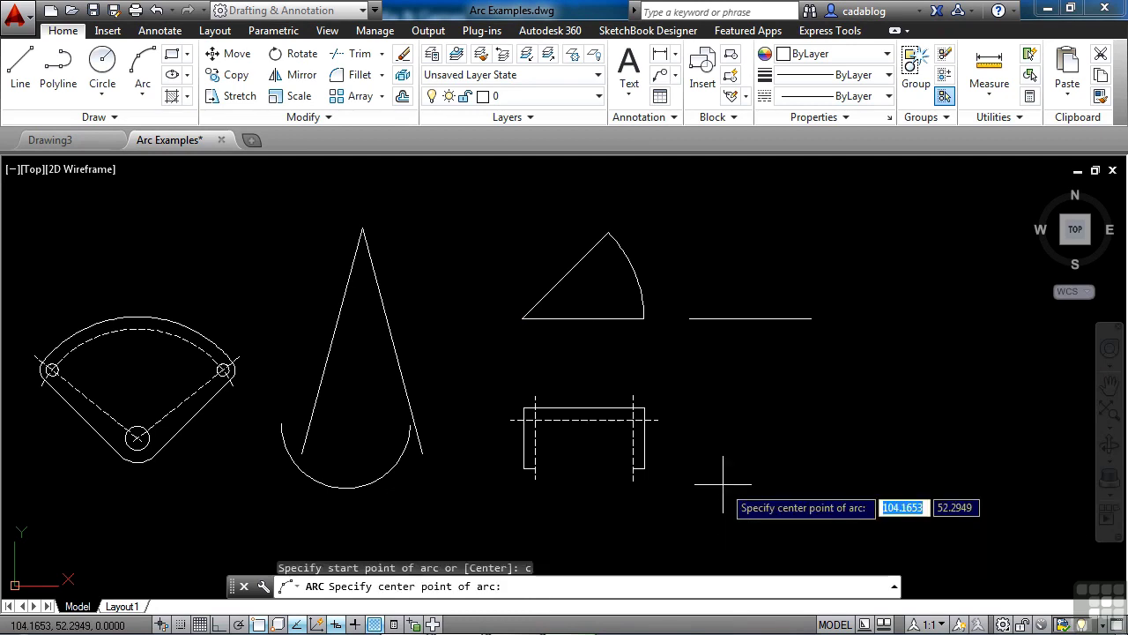
{"action": "type", "text": "mid"}
{"action": "key", "text": "Return"}
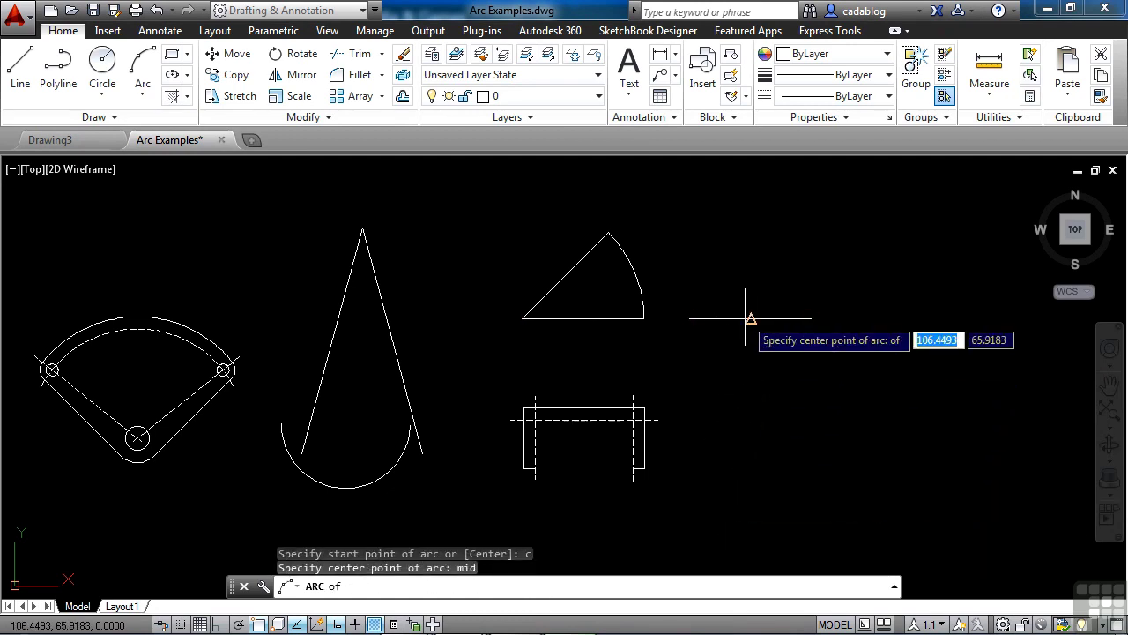
{"action": "left_click", "coordinate": [745, 317]}
Start the arc at the line's right endpoint and finish it as a semicircle with the chord Length option at the left endpoint.
{"action": "middle_click_drag", "start_coordinate": [767, 344], "coordinate": [761, 405]}
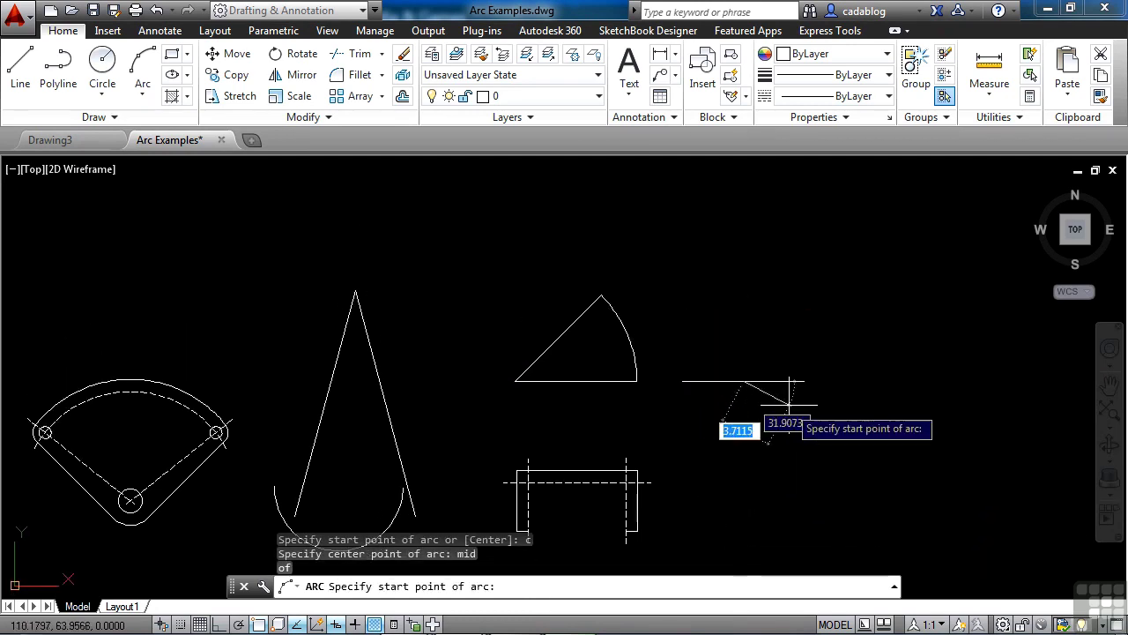
{"action": "scroll", "coordinate": [811, 360], "scroll_direction": "up", "scroll_amount": 4}
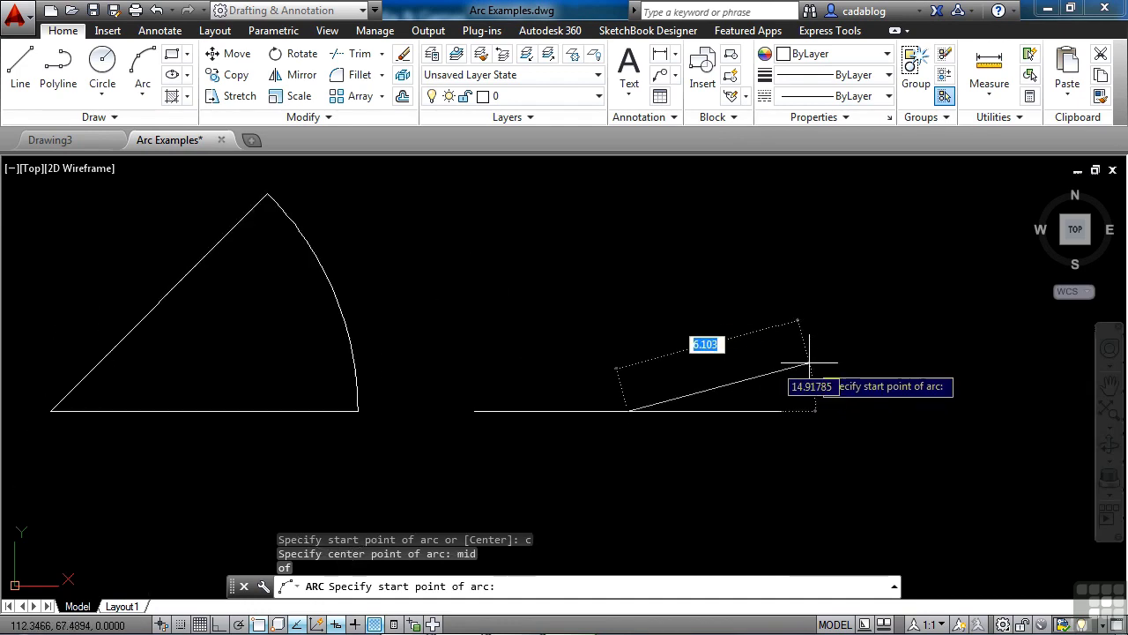
{"action": "left_click", "coordinate": [781, 411]}
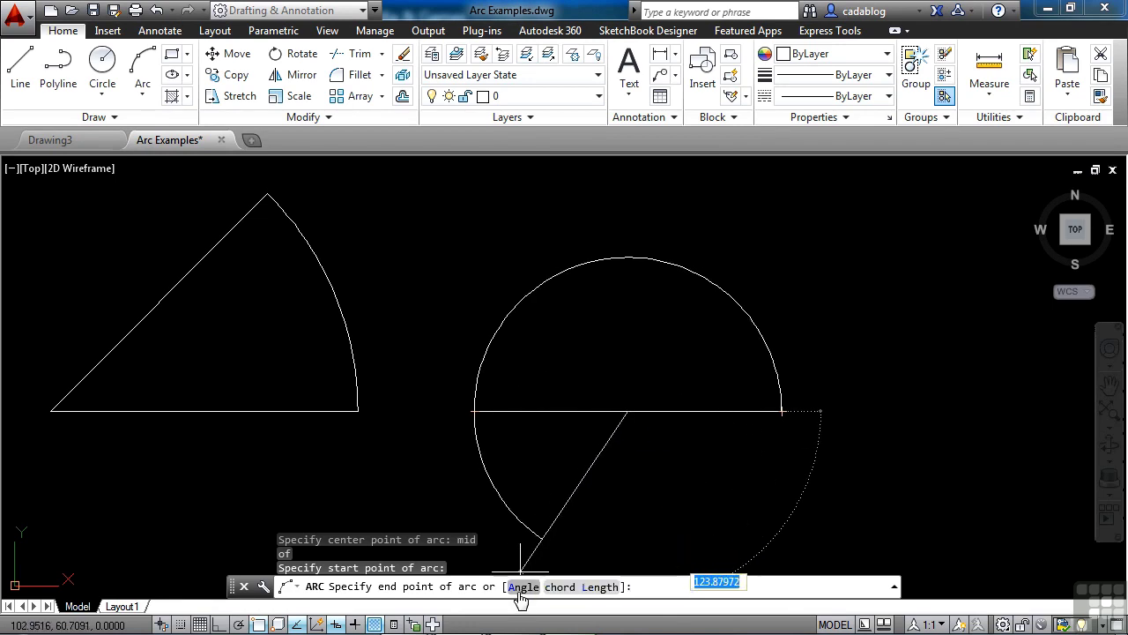
{"action": "type", "text": "L"}
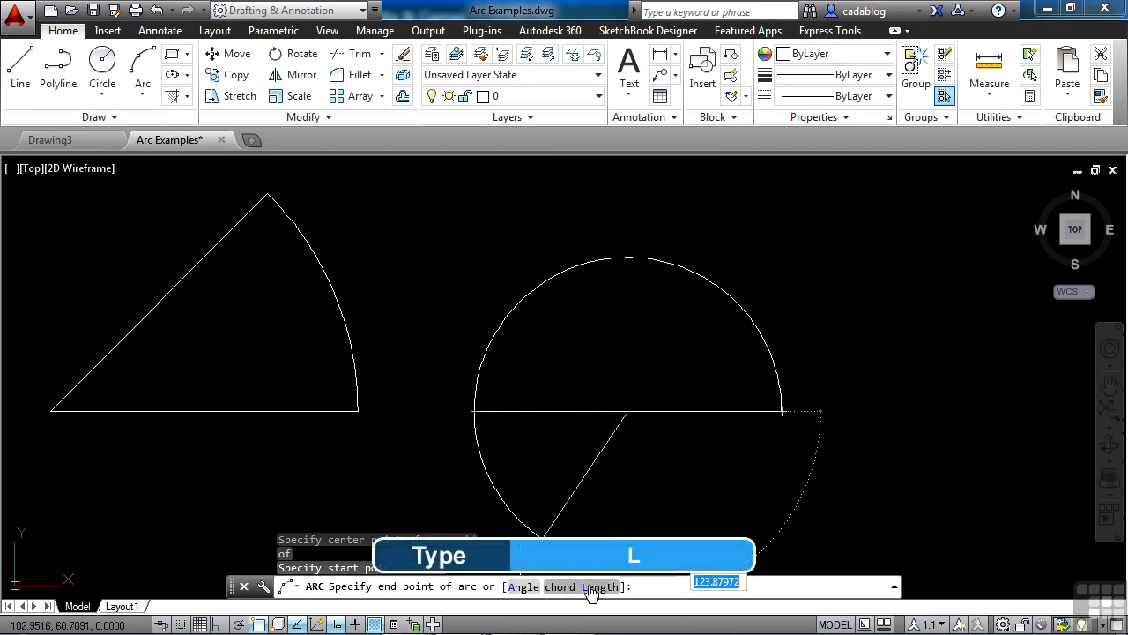
{"action": "left_click", "coordinate": [589, 586]}
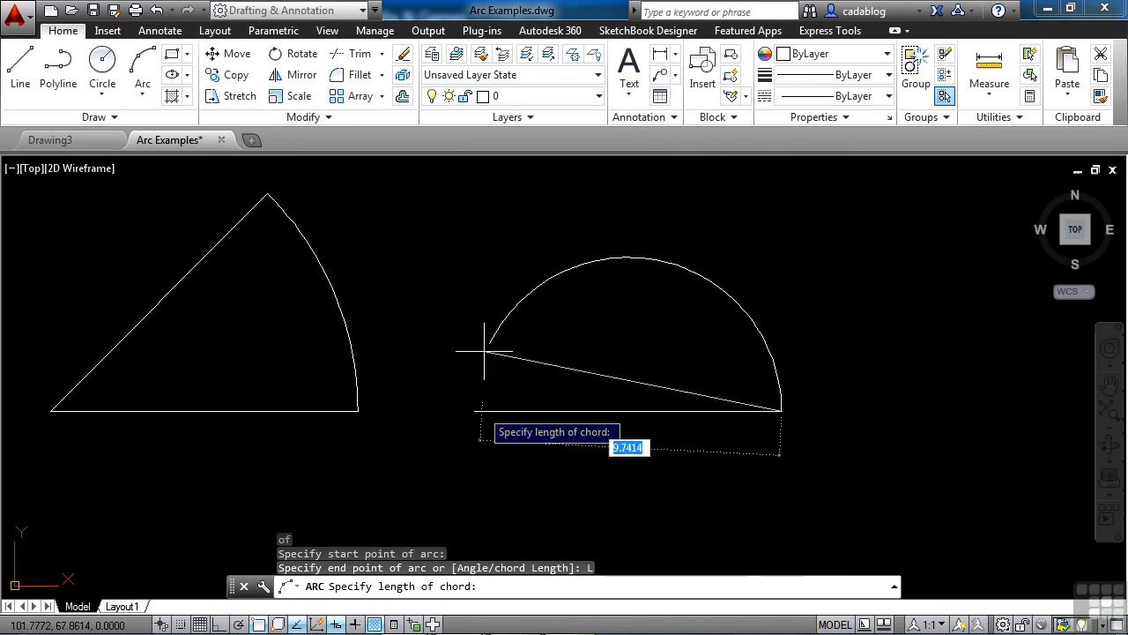
{"action": "left_click", "coordinate": [475, 410]}
{"action": "left_click", "coordinate": [516, 408]}
{"action": "key", "text": "Escape"}
{"action": "scroll", "coordinate": [800, 396], "scroll_direction": "down", "scroll_amount": 6}
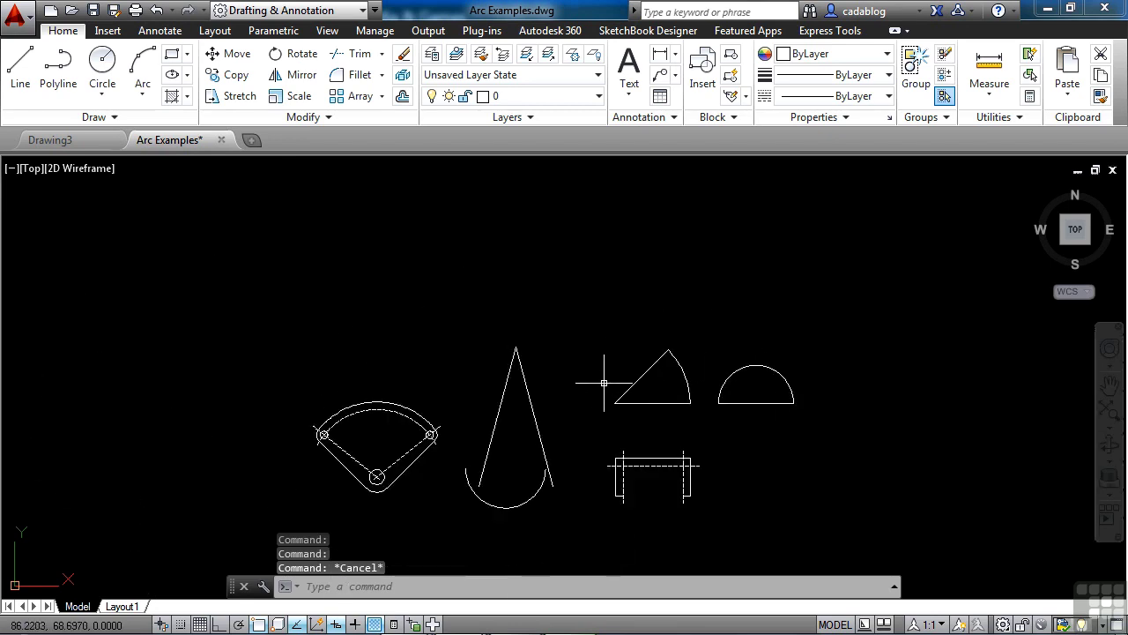
{"action": "middle_click_drag", "start_coordinate": [604, 382], "coordinate": [585, 325]}
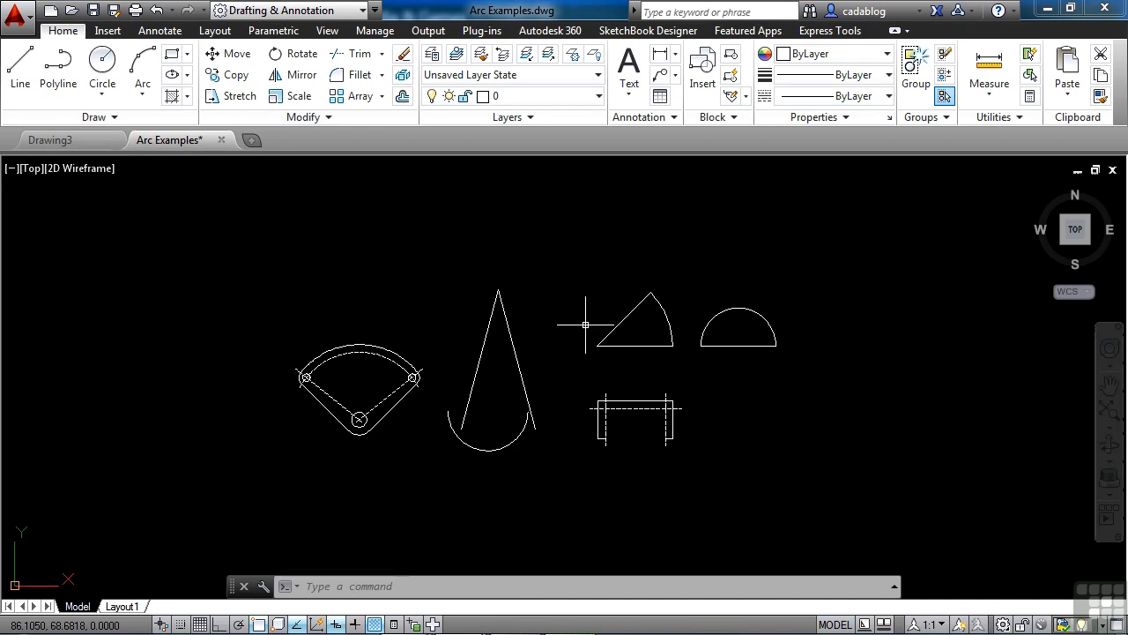
{"action": "left_click", "coordinate": [141, 88]}
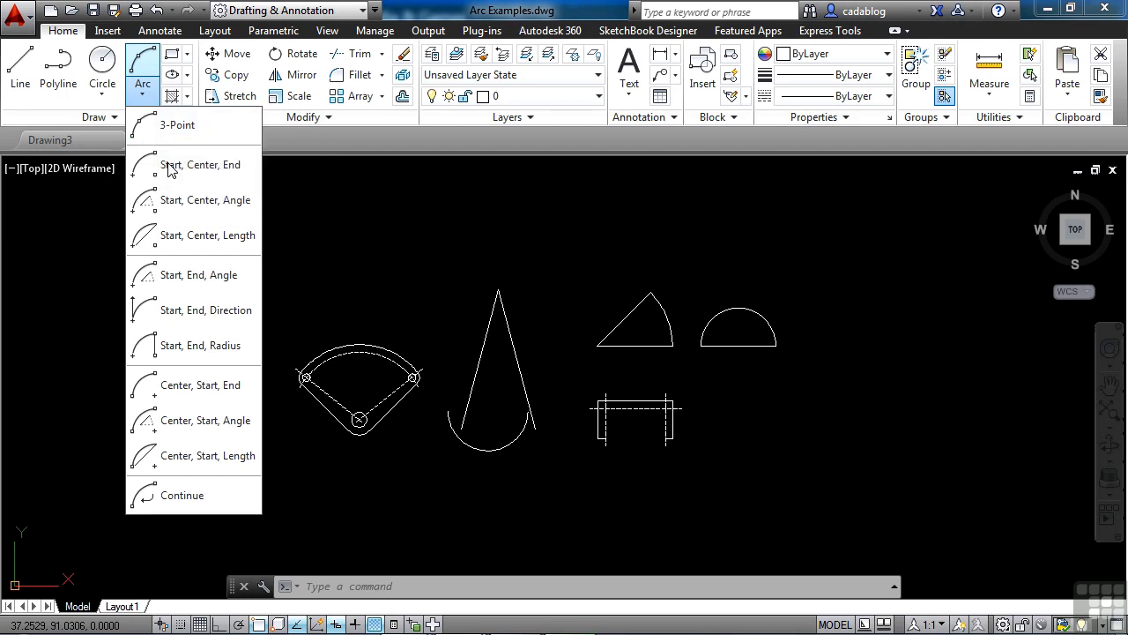
{"action": "left_click", "coordinate": [173, 317]}
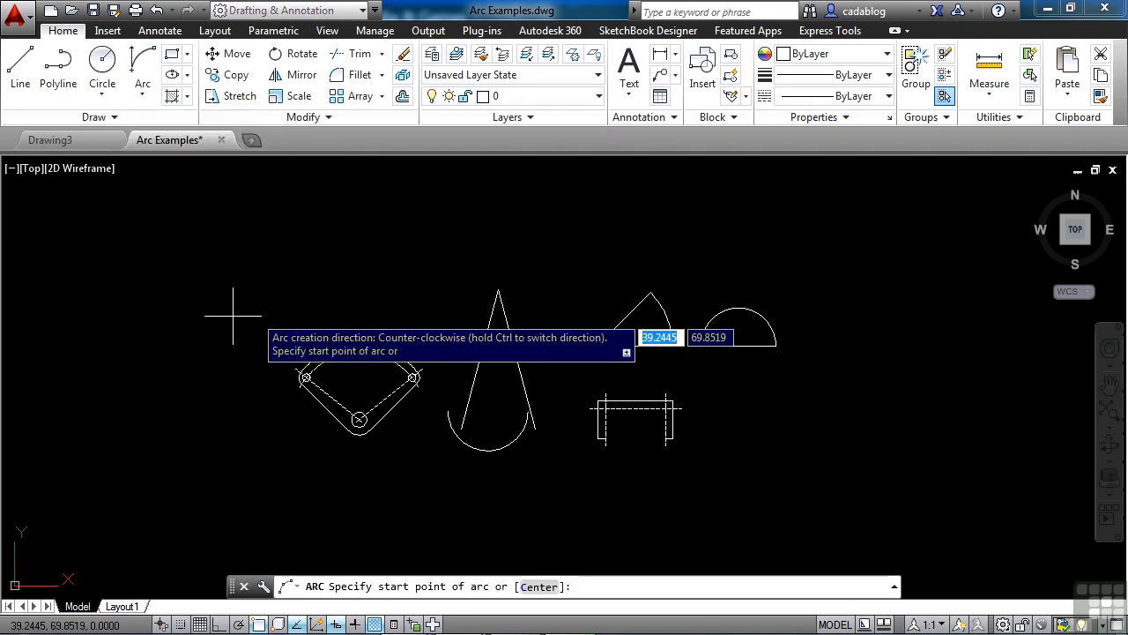
{"action": "scroll", "coordinate": [511, 304], "scroll_direction": "up", "scroll_amount": 4}
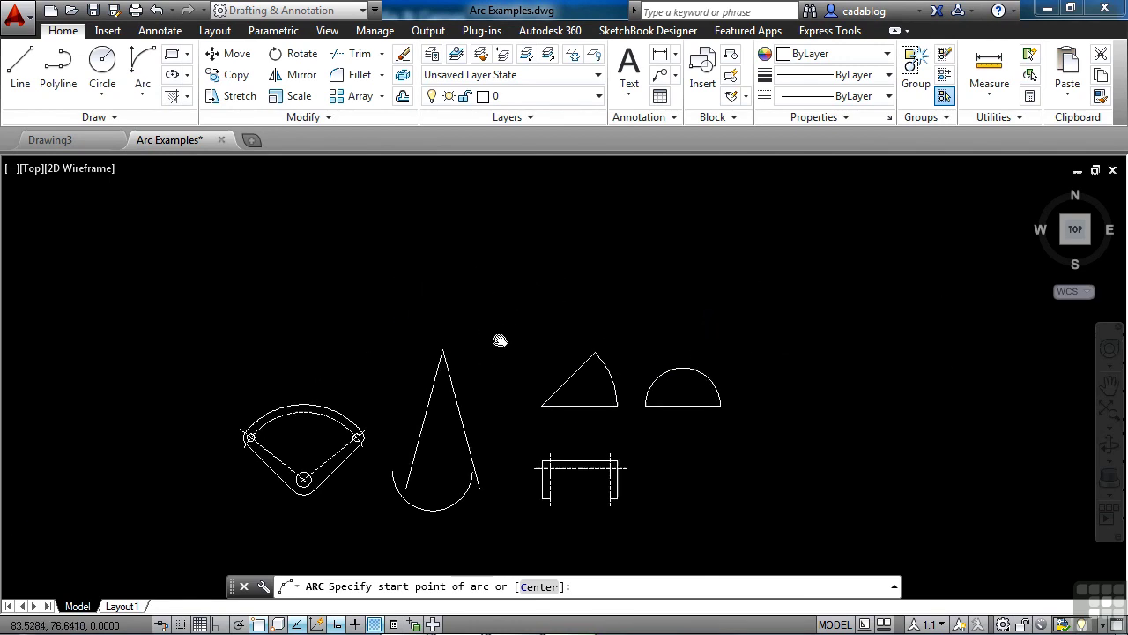
{"action": "left_click", "coordinate": [500, 304]}
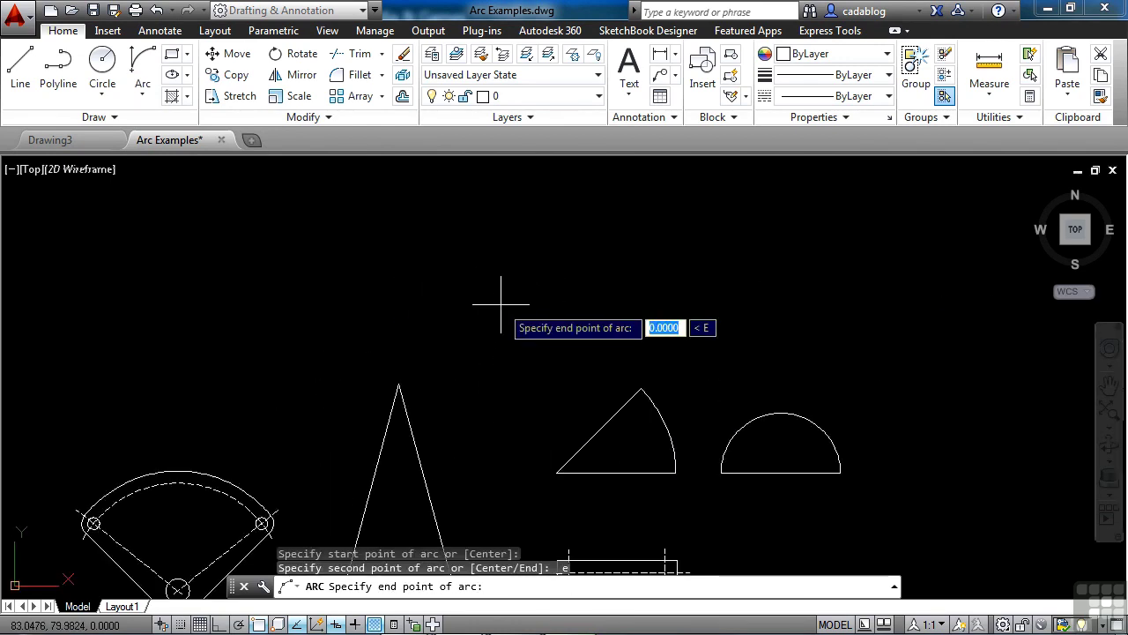
{"action": "left_click", "coordinate": [574, 305]}
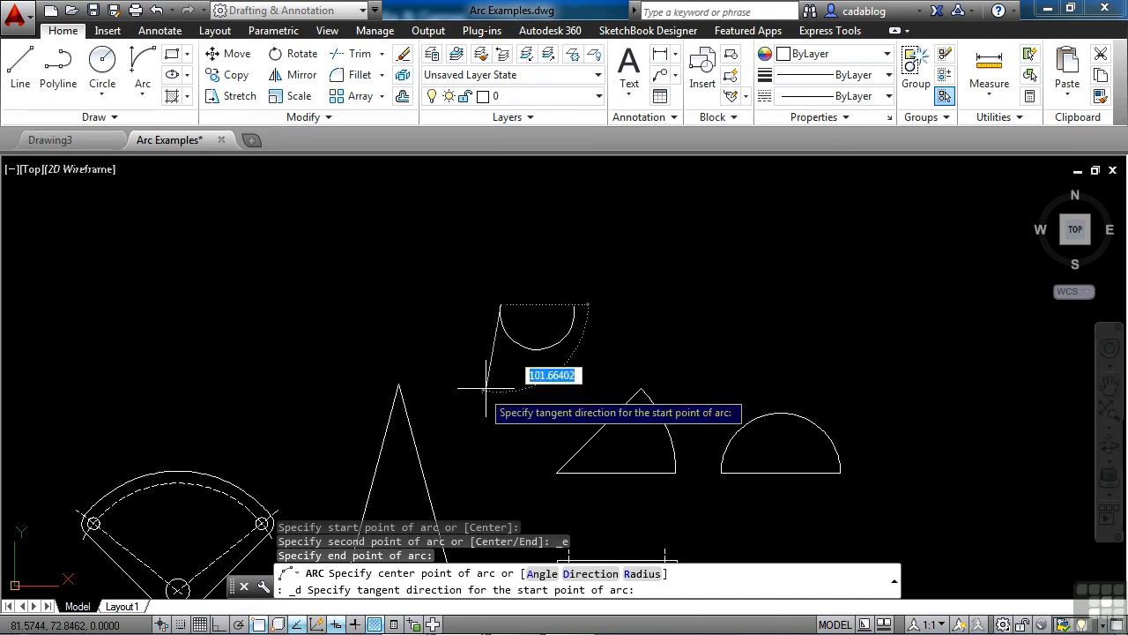
{"action": "key", "text": "Escape"}
Erase the downward-bulging arc beneath the two long slanted lines.
{"action": "mouse_move", "coordinate": [548, 355]}
{"action": "middle_mouse_down"}
{"action": "mouse_move", "coordinate": [557, 338]}
{"action": "mouse_move", "coordinate": [560, 369]}
{"action": "middle_mouse_up"}
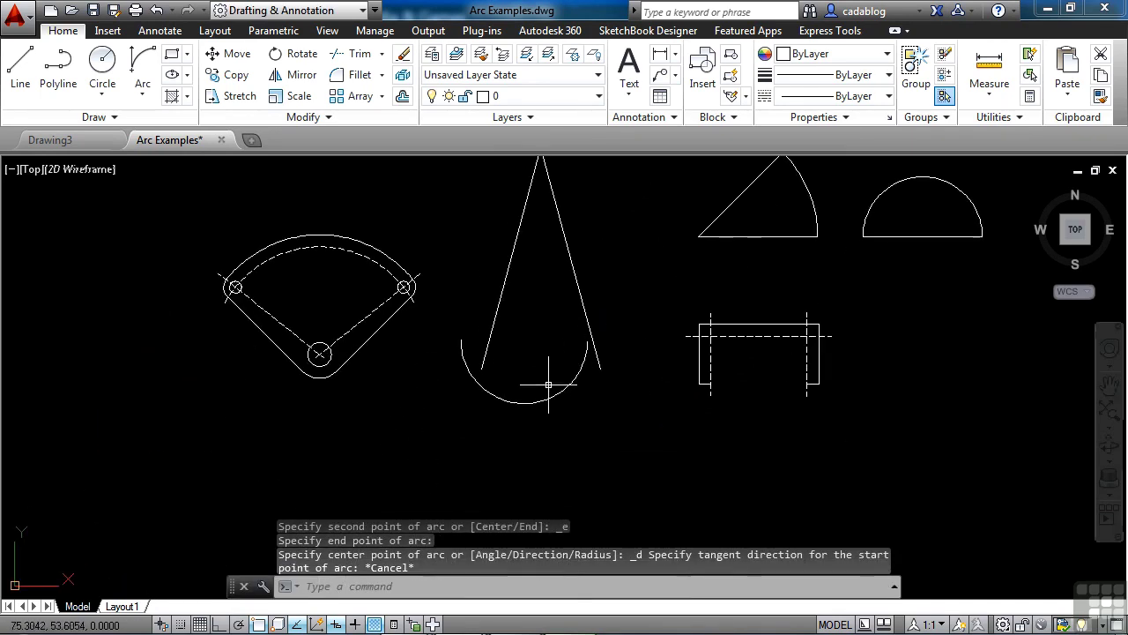
{"action": "type", "text": "e"}
{"action": "key", "text": "Return"}
{"action": "left_click_drag", "start_coordinate": [541, 390], "coordinate": [529, 445]}
{"action": "key", "text": "Return"}
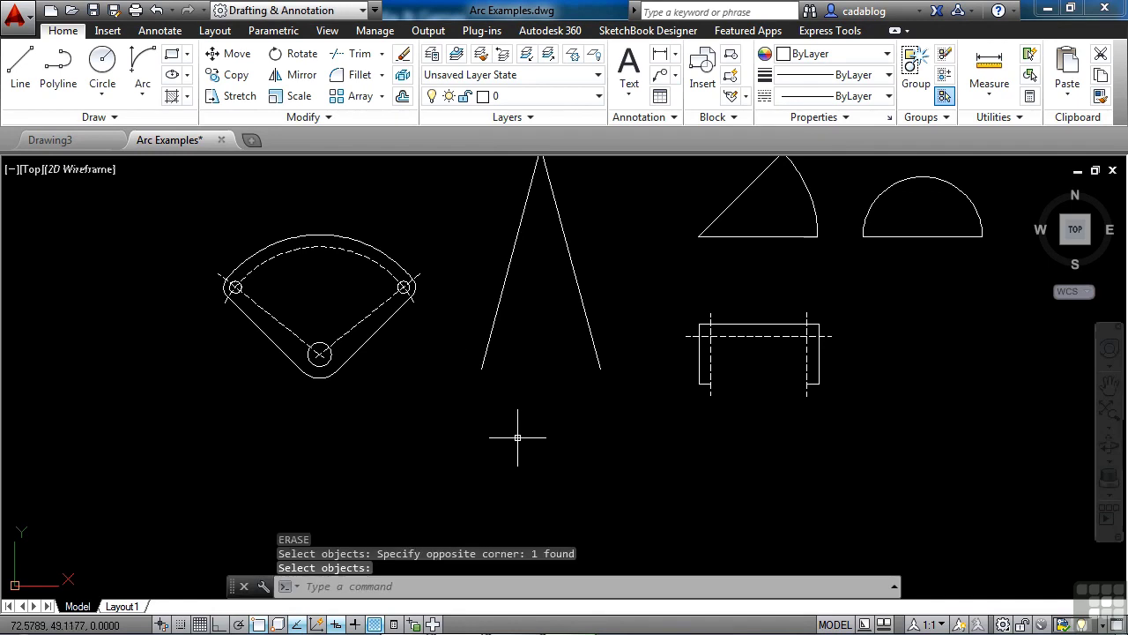
Draw a Start, End, Direction arc from the left slanted line's lower endpoint to the right one's, with the tangent direction toward the apex.
{"action": "left_click", "coordinate": [144, 63]}
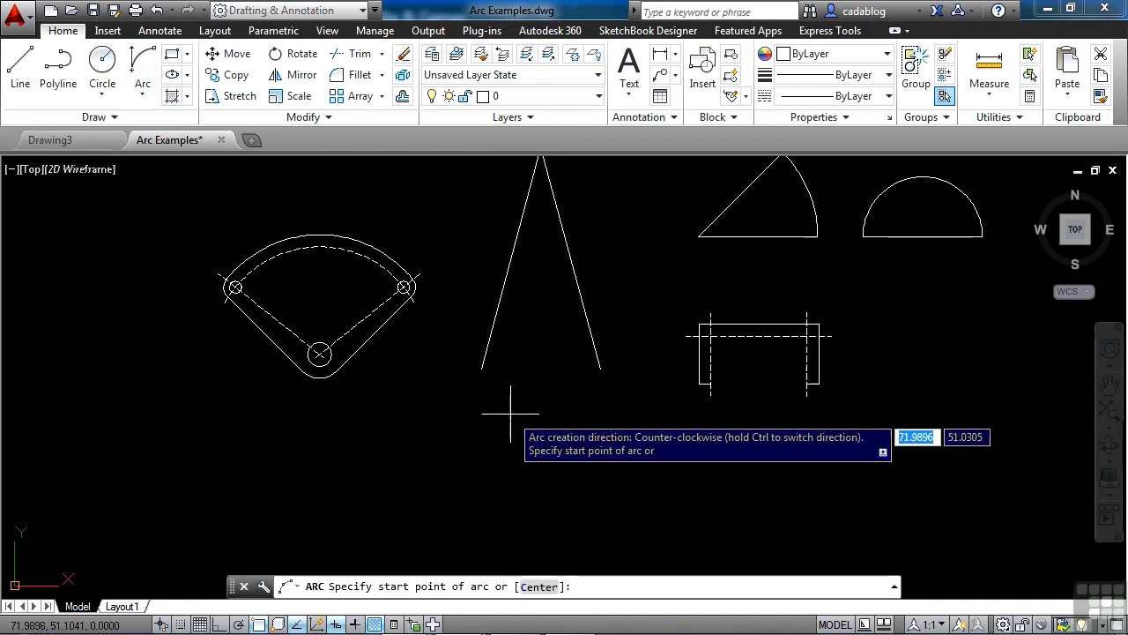
{"action": "left_click", "coordinate": [481, 368]}
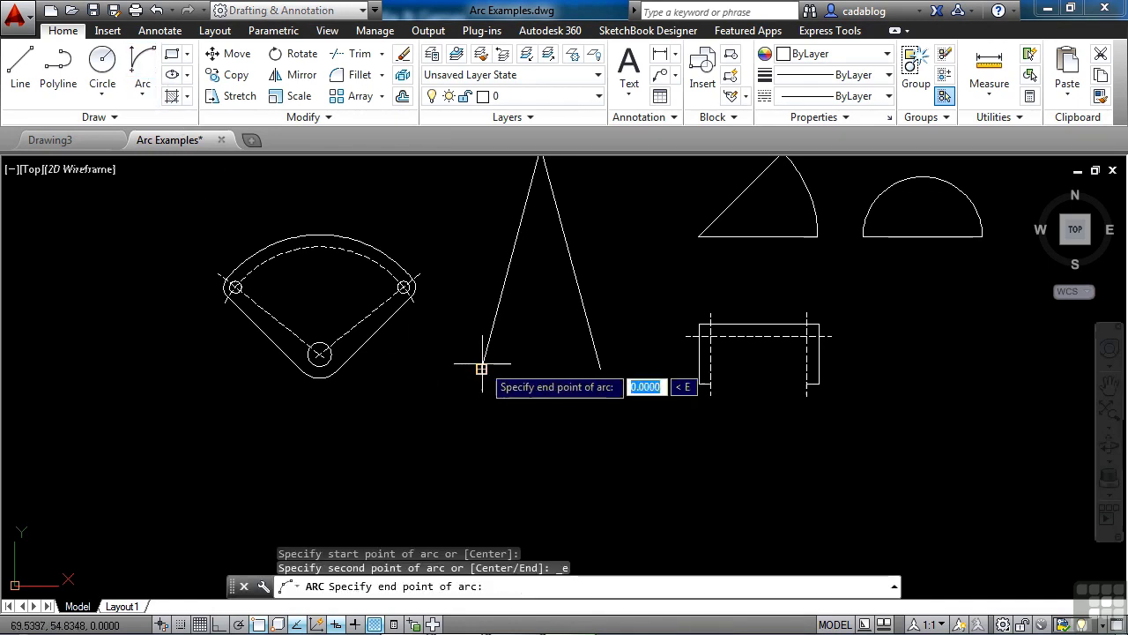
{"action": "left_click", "coordinate": [599, 368]}
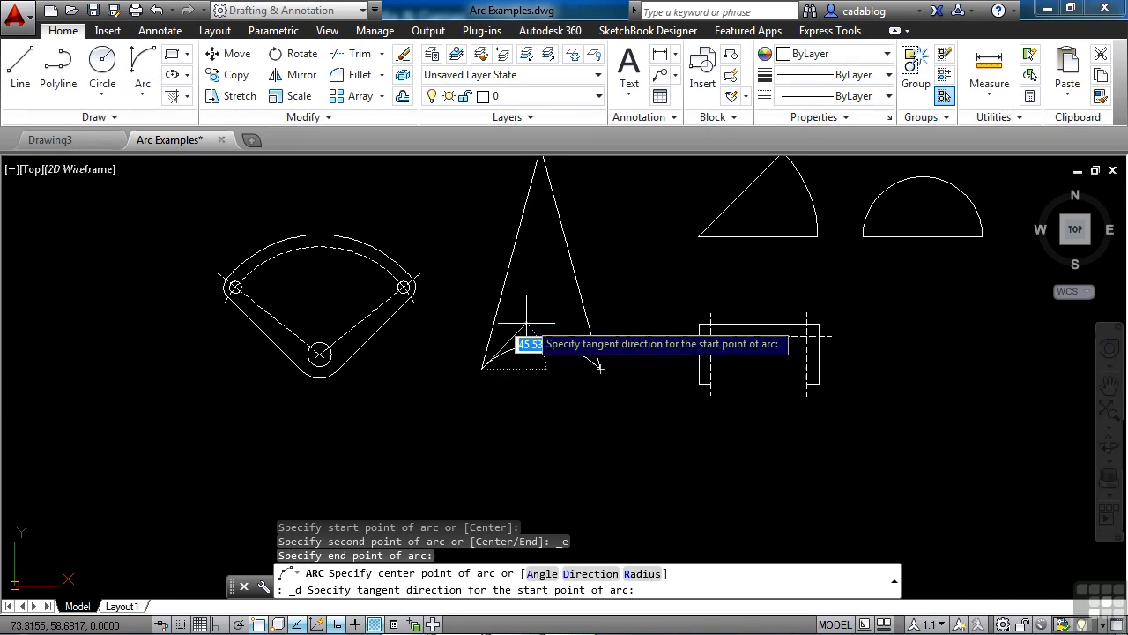
{"action": "middle_click_drag", "start_coordinate": [526, 229], "coordinate": [522, 341]}
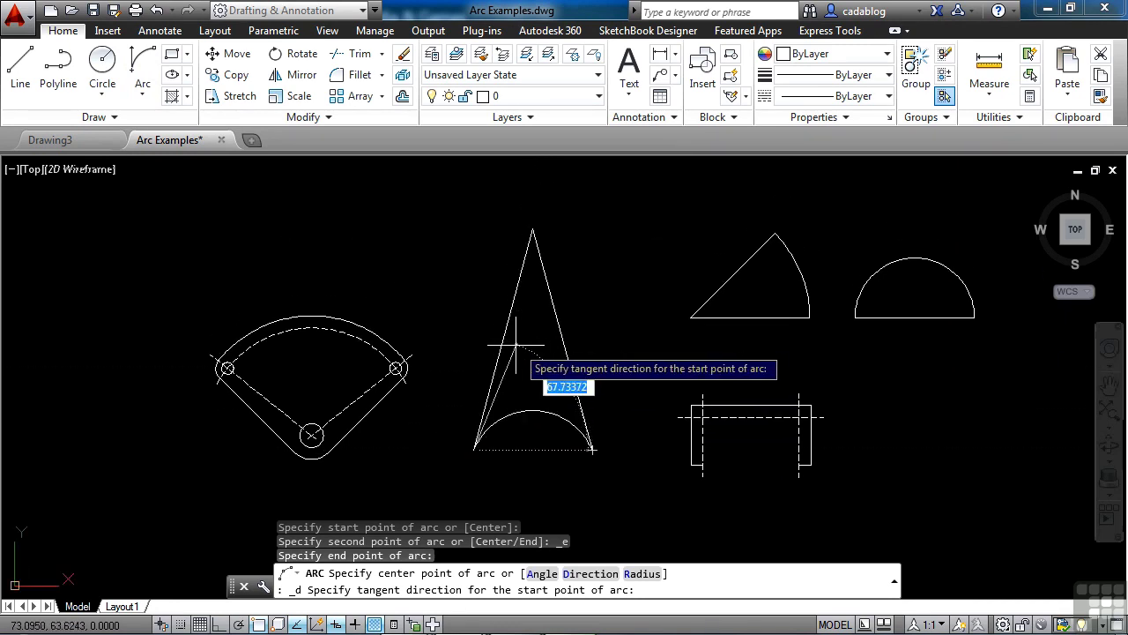
{"action": "left_click", "coordinate": [525, 240]}
{"action": "middle_click_drag", "start_coordinate": [560, 374], "coordinate": [588, 358]}
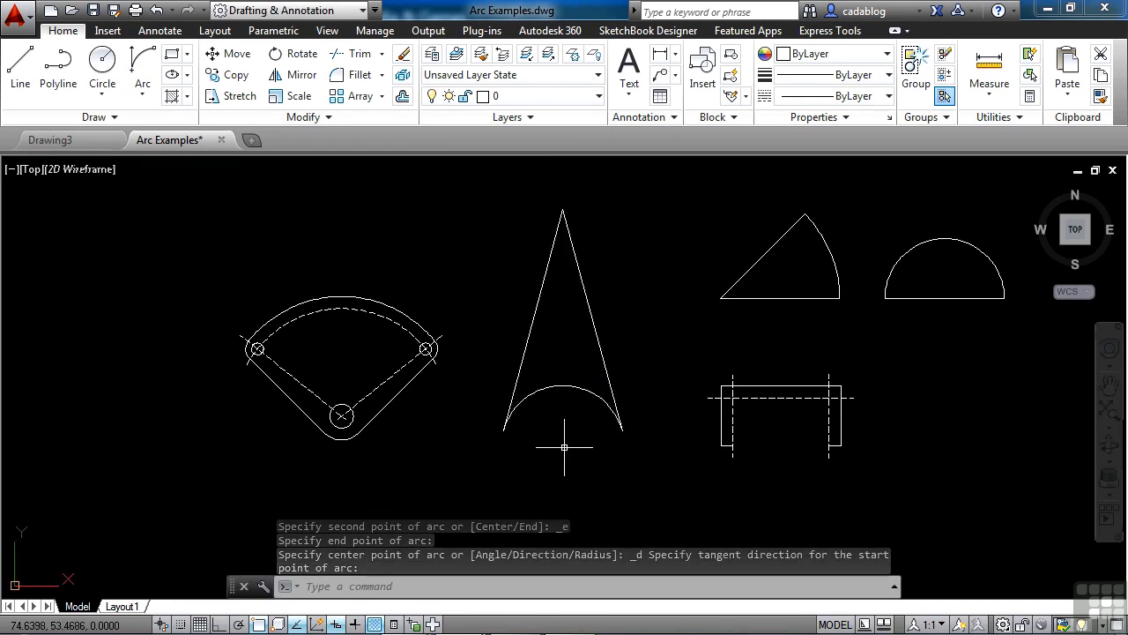
Draw a freehand 3-Point arc in the empty area below the fan shape, bulging down and left with its end at the lower right.
{"action": "middle_click_drag", "start_coordinate": [555, 415], "coordinate": [539, 341]}
{"action": "left_click", "coordinate": [142, 88]}
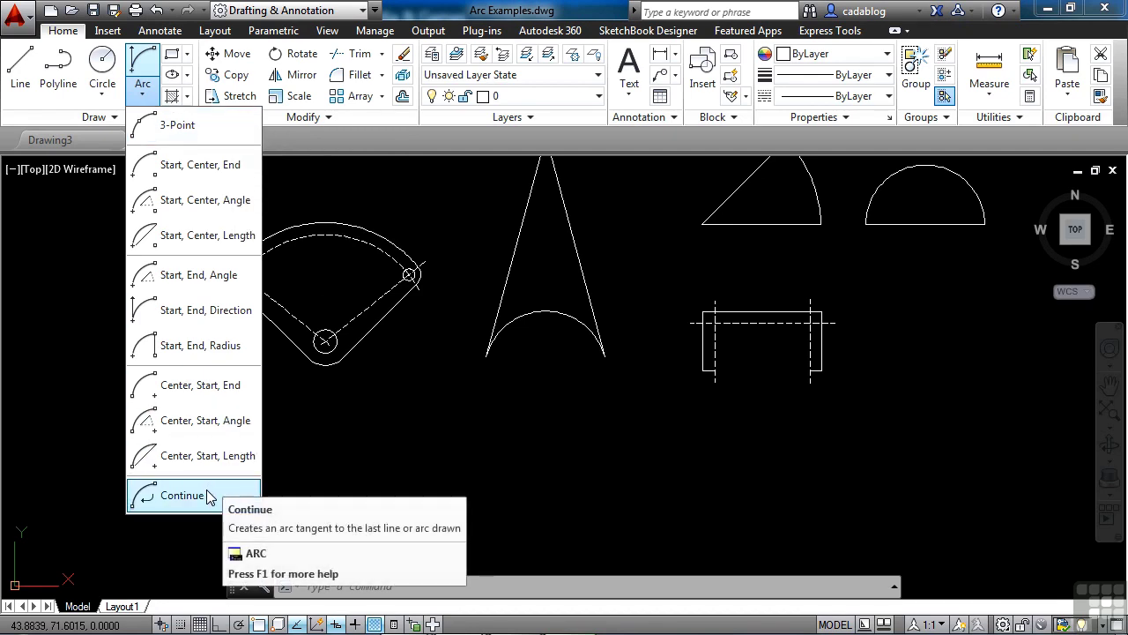
{"action": "left_click", "coordinate": [201, 134]}
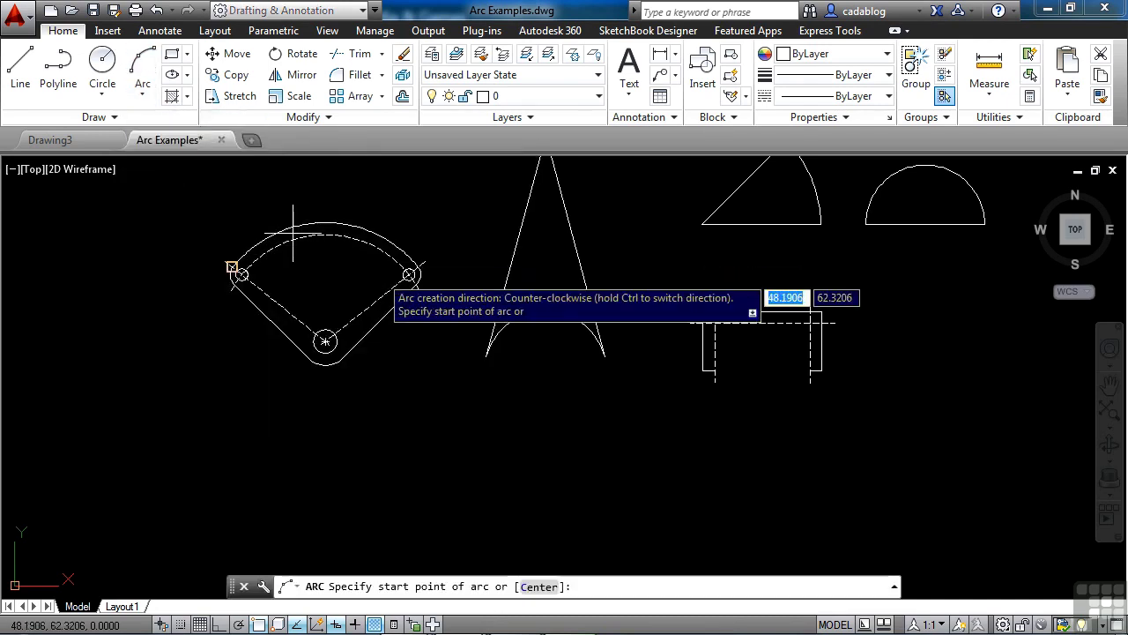
{"action": "left_click", "coordinate": [333, 407]}
{"action": "left_click", "coordinate": [332, 461]}
{"action": "scroll", "coordinate": [446, 410], "scroll_direction": "up", "scroll_amount": 5}
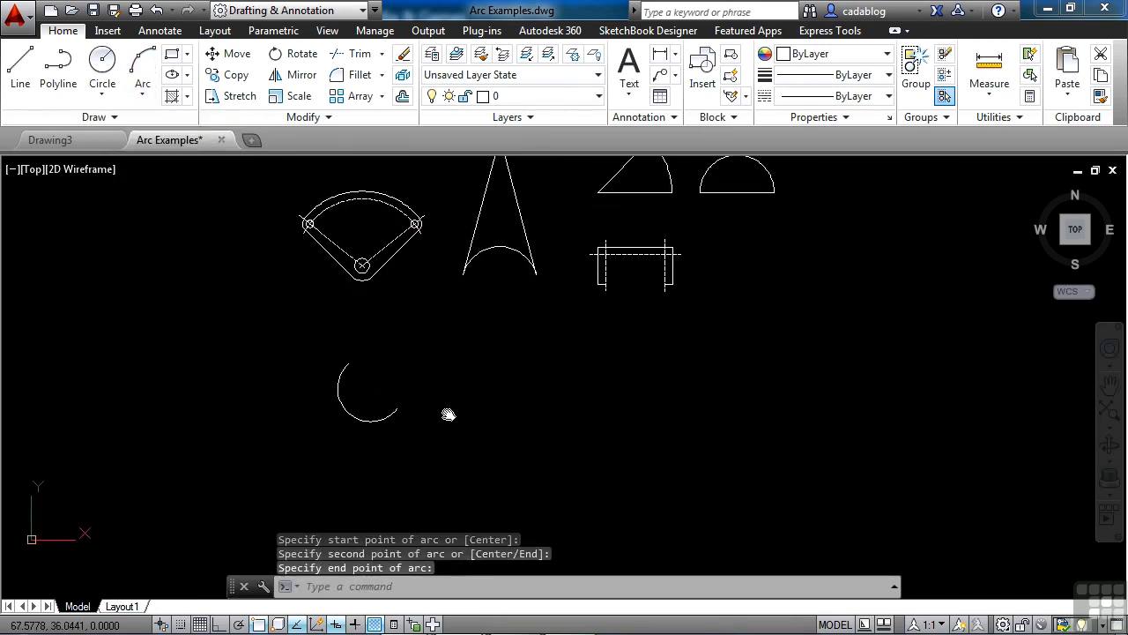
{"action": "left_click", "coordinate": [282, 278]}
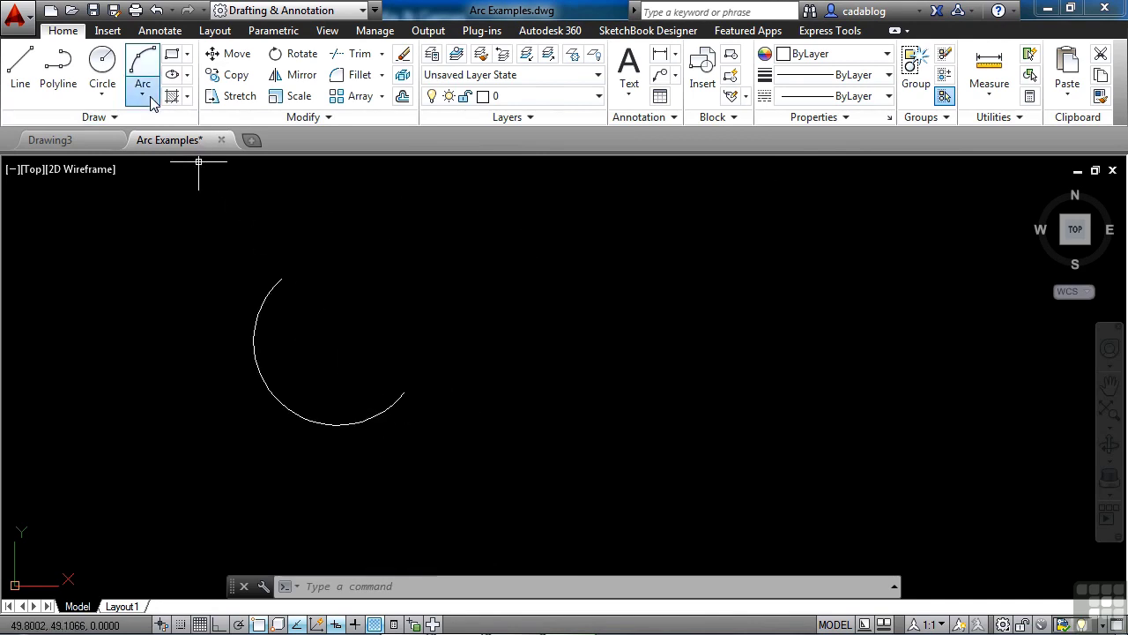
Add a tangent arc with the Continue method from the 3-Point arc's end, bulging upward to form an S-curve.
{"action": "left_click", "coordinate": [142, 92]}
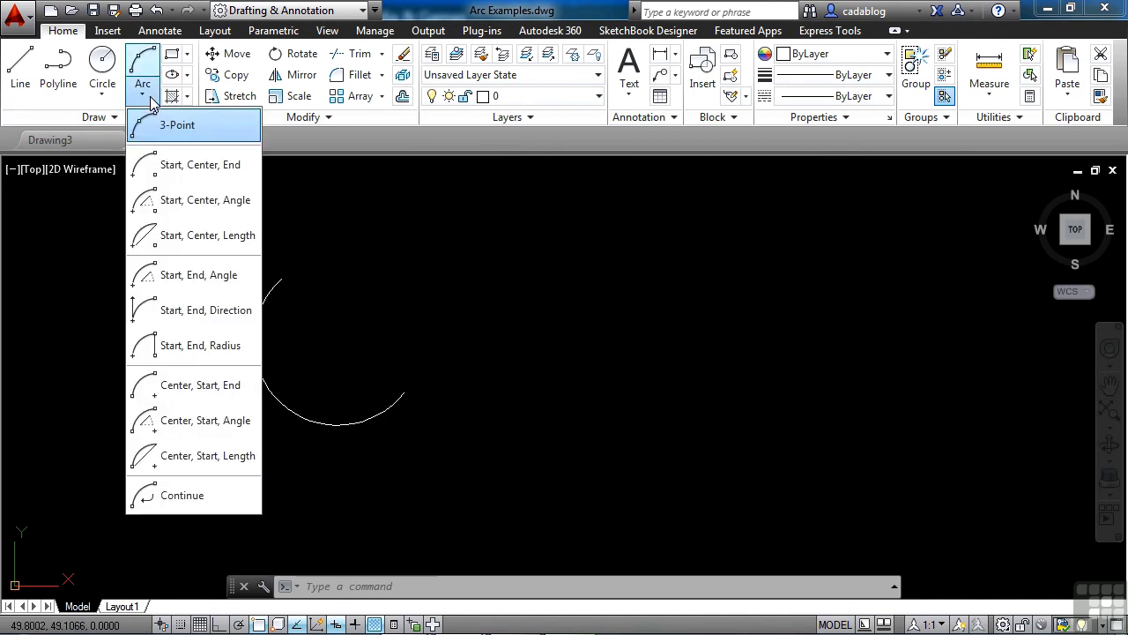
{"action": "left_click", "coordinate": [180, 496]}
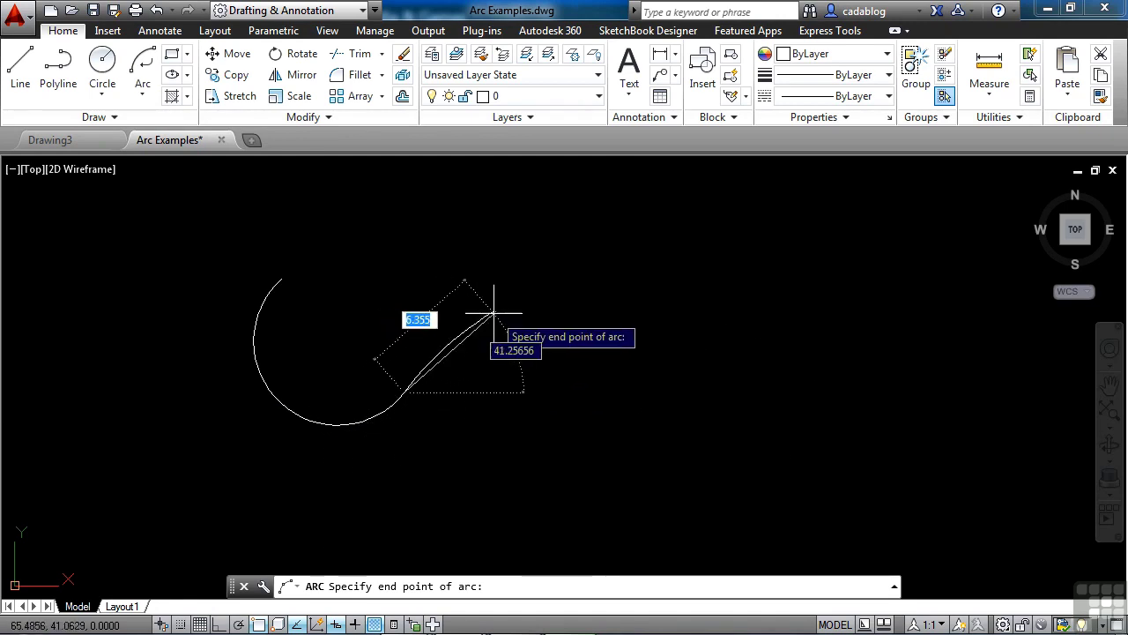
{"action": "left_click", "coordinate": [578, 394]}
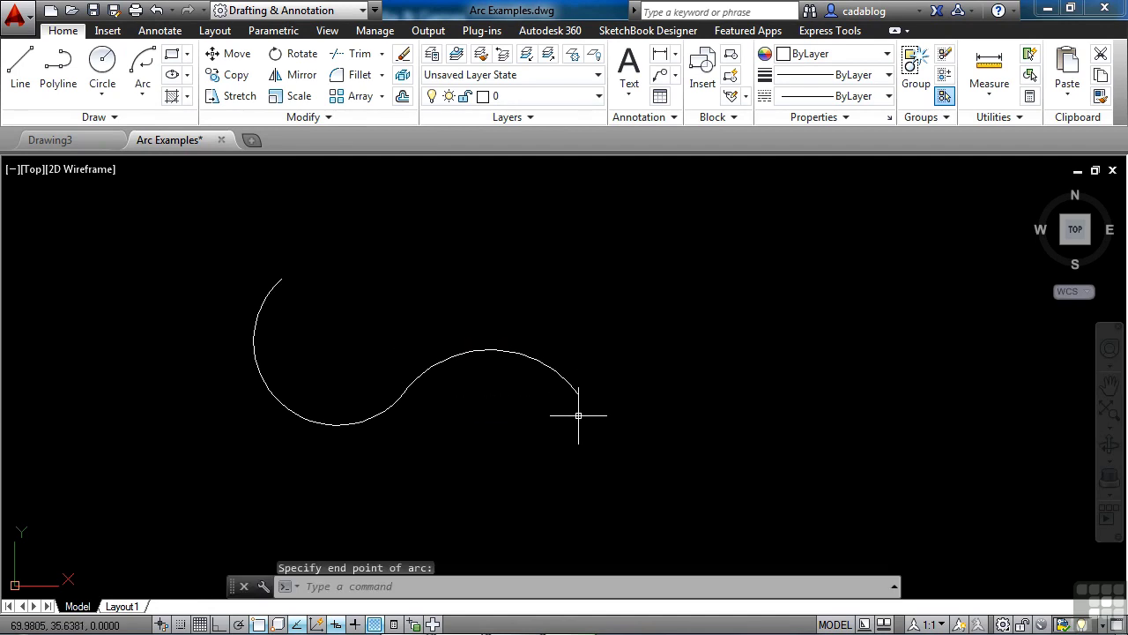
{"action": "scroll", "coordinate": [387, 404], "scroll_direction": "up", "scroll_amount": 4}
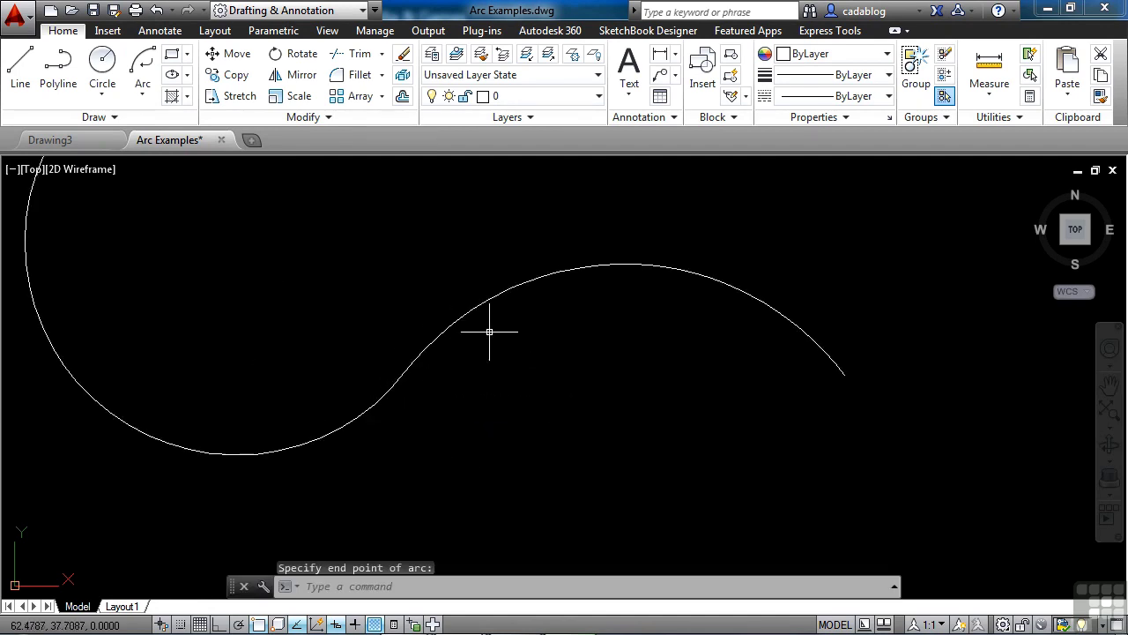
{"action": "scroll", "coordinate": [391, 379], "scroll_direction": "down", "scroll_amount": 4}
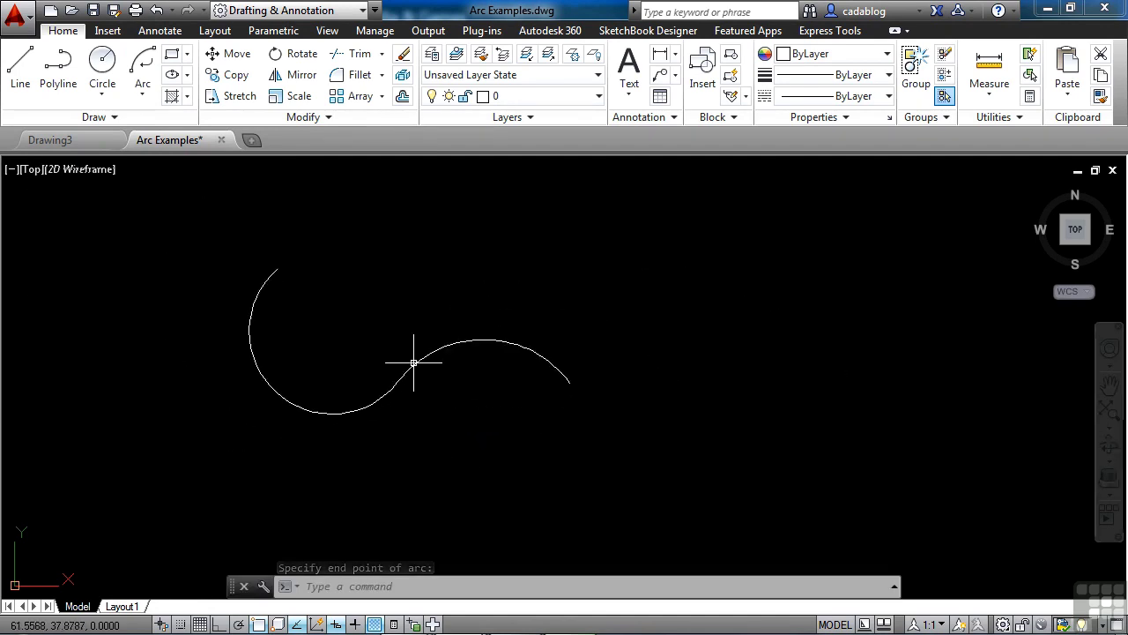
Draw a single line segment sloping slightly down to the right, above the right end of the S-curve.
{"action": "type", "text": "l"}
{"action": "key", "text": "Return"}
{"action": "left_click", "coordinate": [522, 269]}
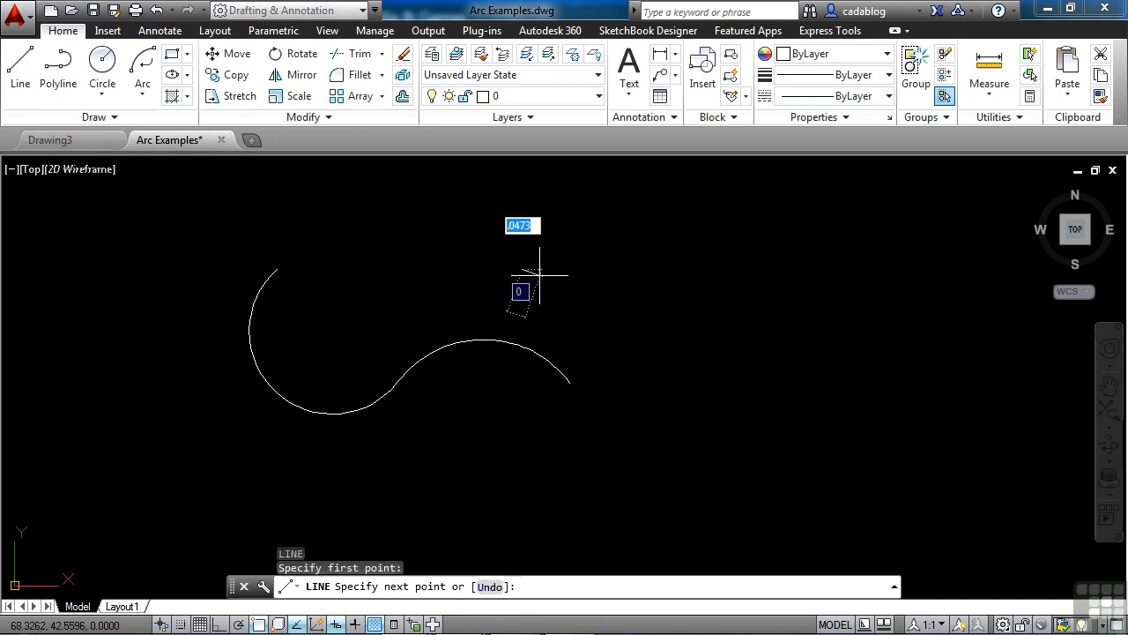
{"action": "right_click", "coordinate": [656, 314]}
{"action": "left_click", "coordinate": [680, 347]}
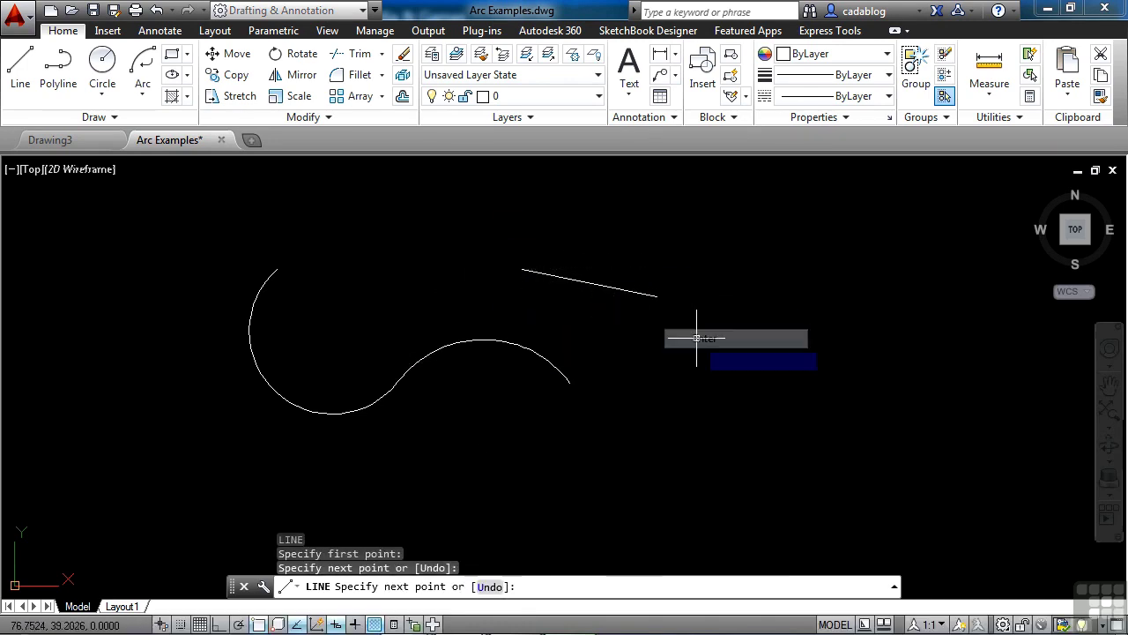
Add a tangent arc with the Continue method from the sloping line's right end, looping back above the line.
{"action": "left_click", "coordinate": [154, 96]}
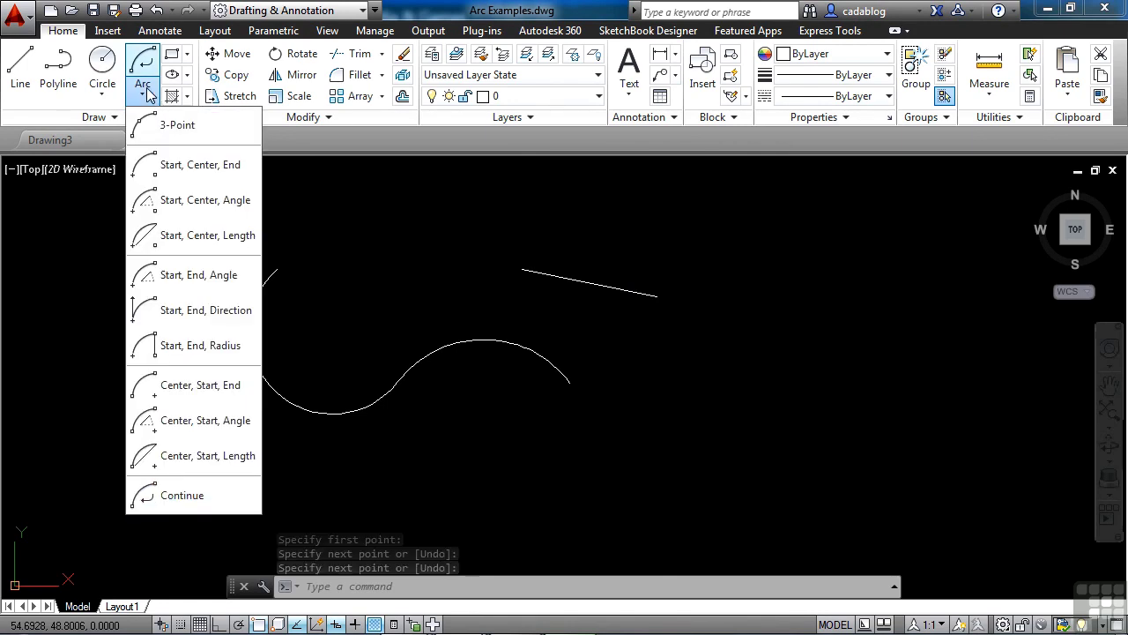
{"action": "left_click", "coordinate": [183, 495]}
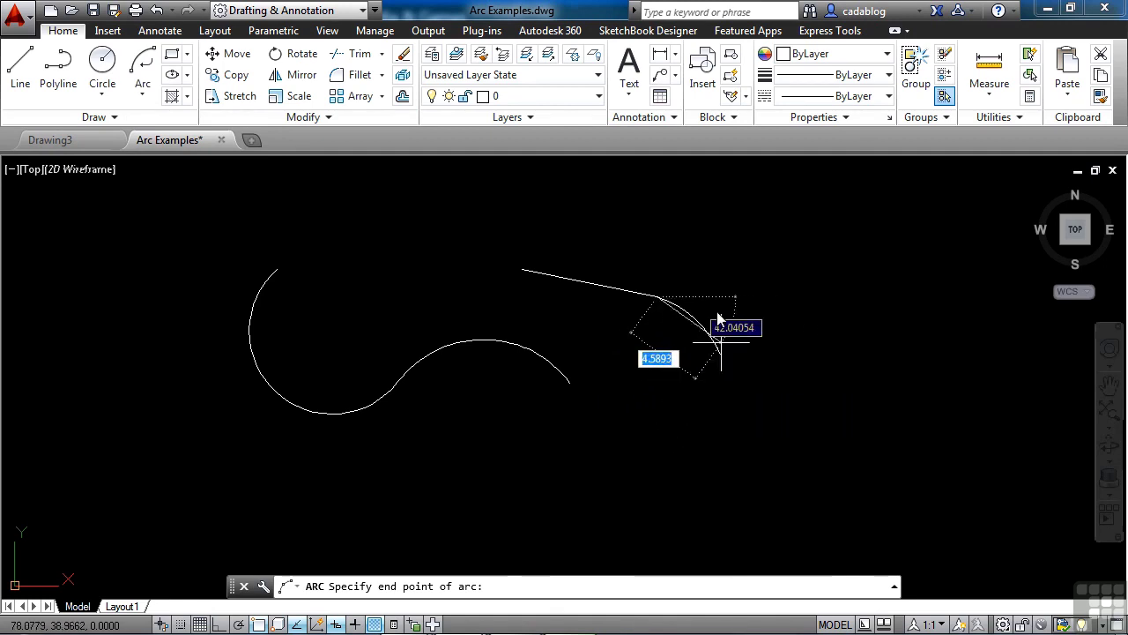
{"action": "left_click", "coordinate": [626, 255]}
{"action": "scroll", "coordinate": [391, 318], "scroll_direction": "down", "scroll_amount": 2}
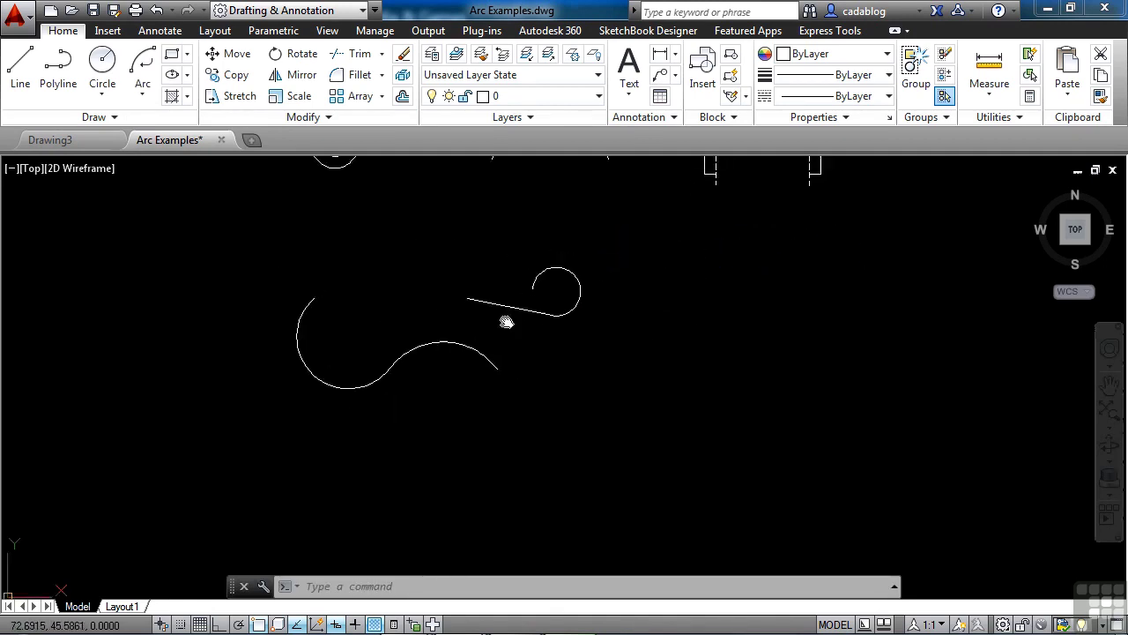
{"action": "middle_click_drag", "start_coordinate": [535, 257], "coordinate": [473, 357]}
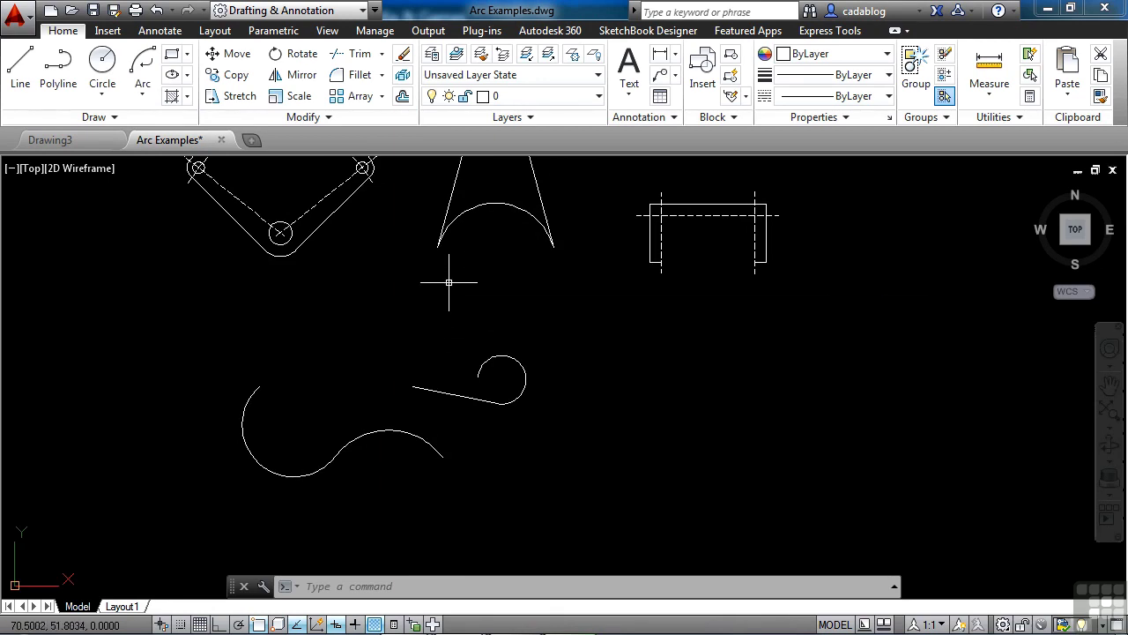
{"action": "key", "text": "Return"}
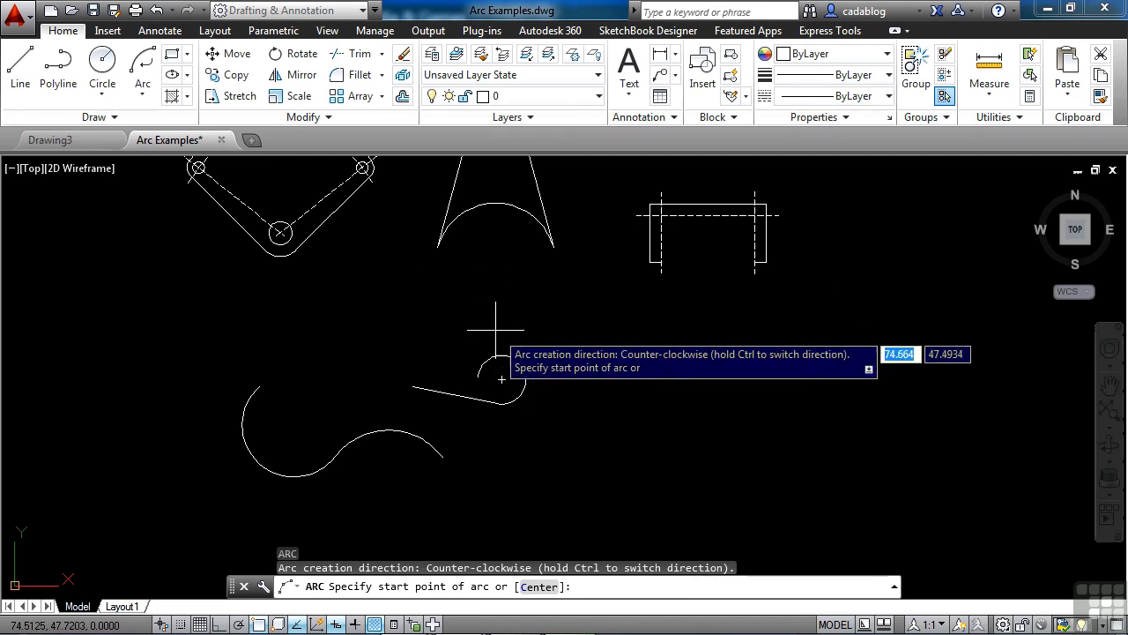
{"action": "left_click", "coordinate": [150, 95]}
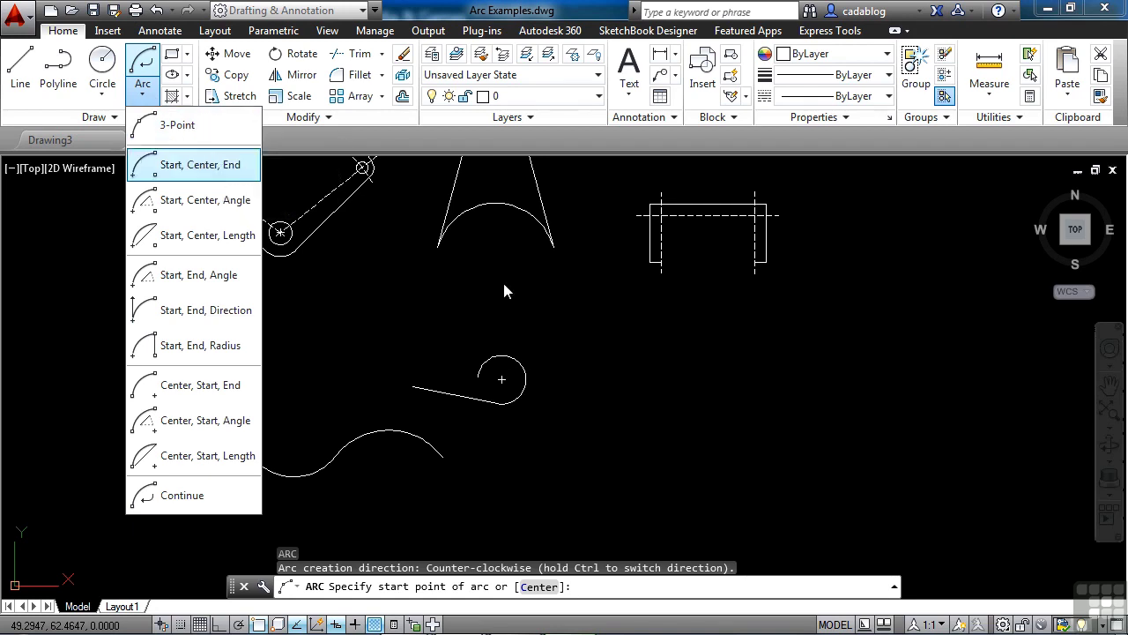
{"action": "key", "text": "Escape"}
Add another Continue arc from the loop's open end, curving below the sloping line and ending at its left endpoint.
{"action": "scroll", "coordinate": [518, 381], "scroll_direction": "up", "scroll_amount": 4}
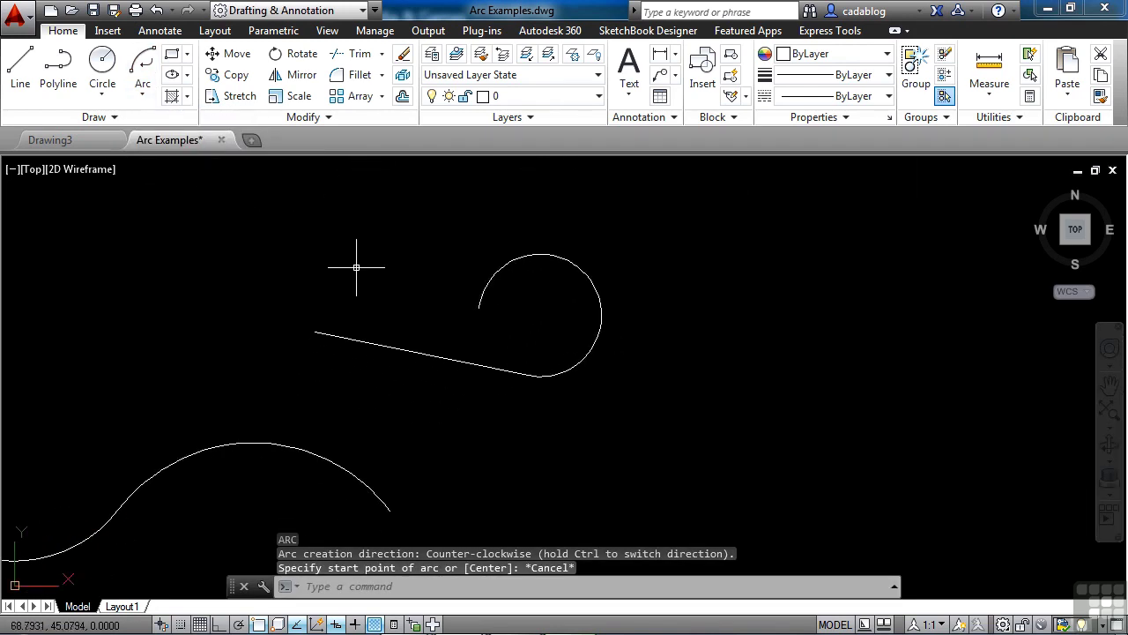
{"action": "left_click", "coordinate": [142, 88]}
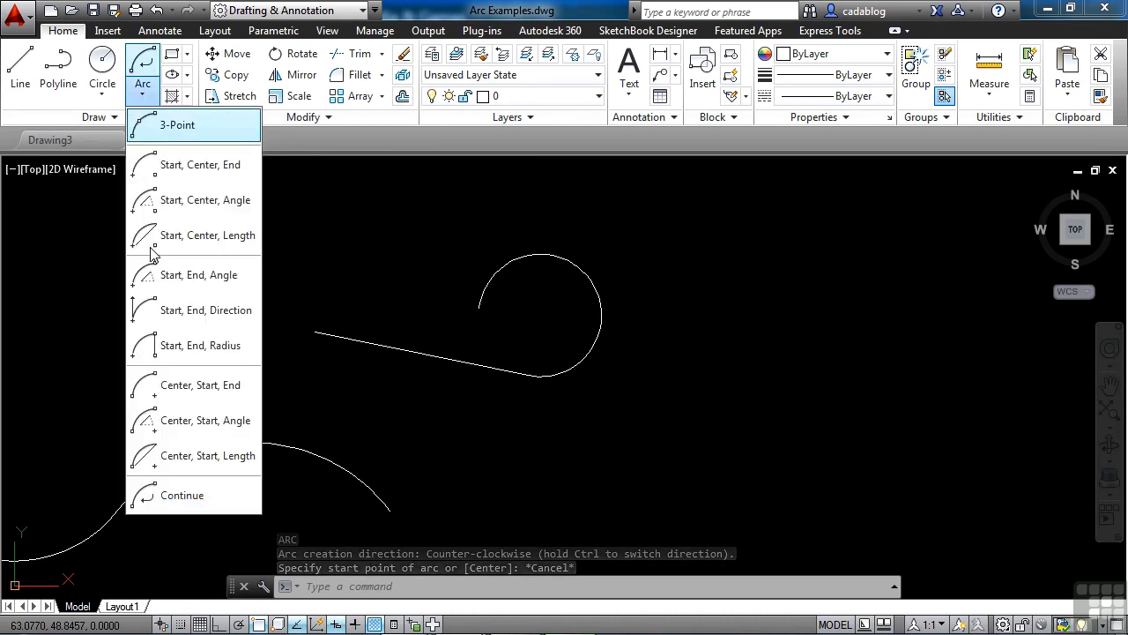
{"action": "left_click", "coordinate": [176, 496]}
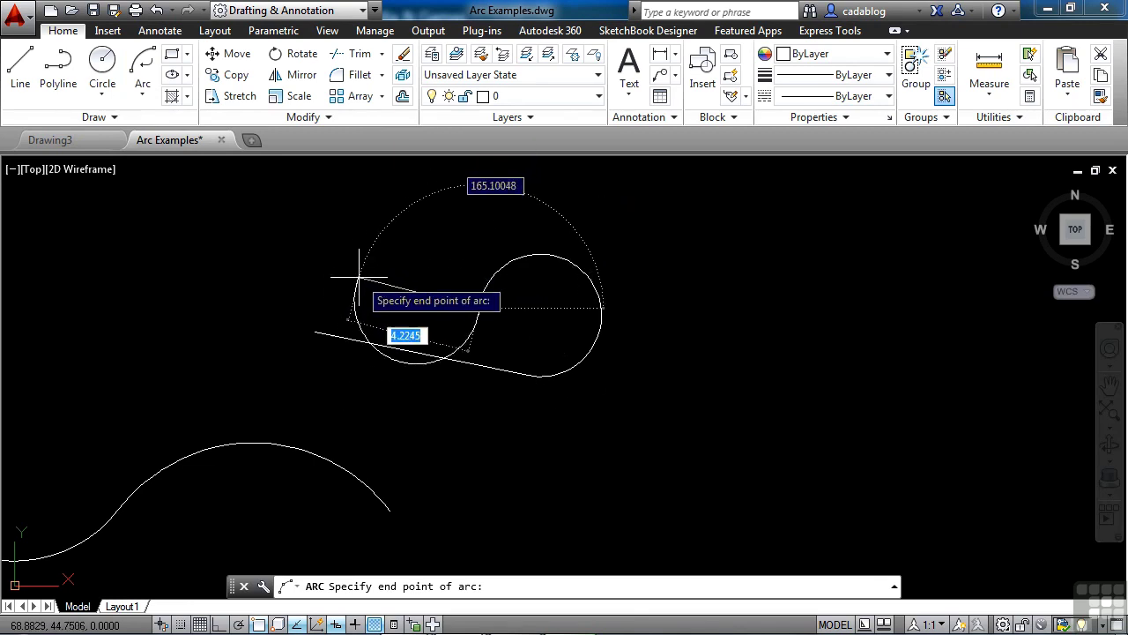
{"action": "left_click", "coordinate": [398, 341]}
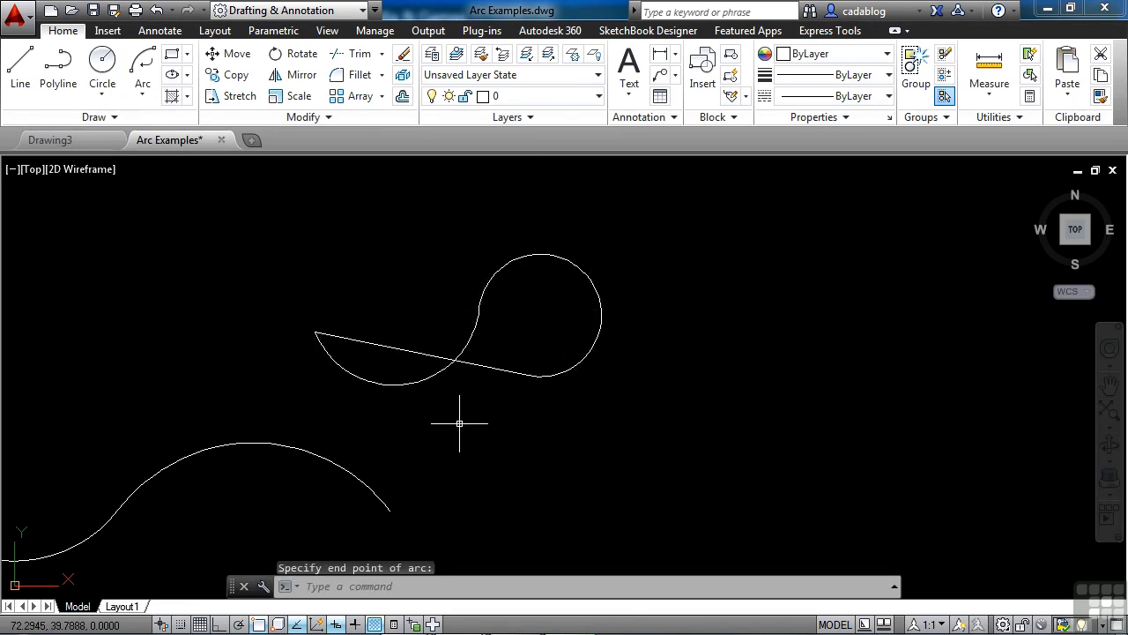
{"action": "scroll", "coordinate": [471, 424], "scroll_direction": "down", "scroll_amount": 5}
{"action": "scroll", "coordinate": [481, 347], "scroll_direction": "up", "scroll_amount": 1}
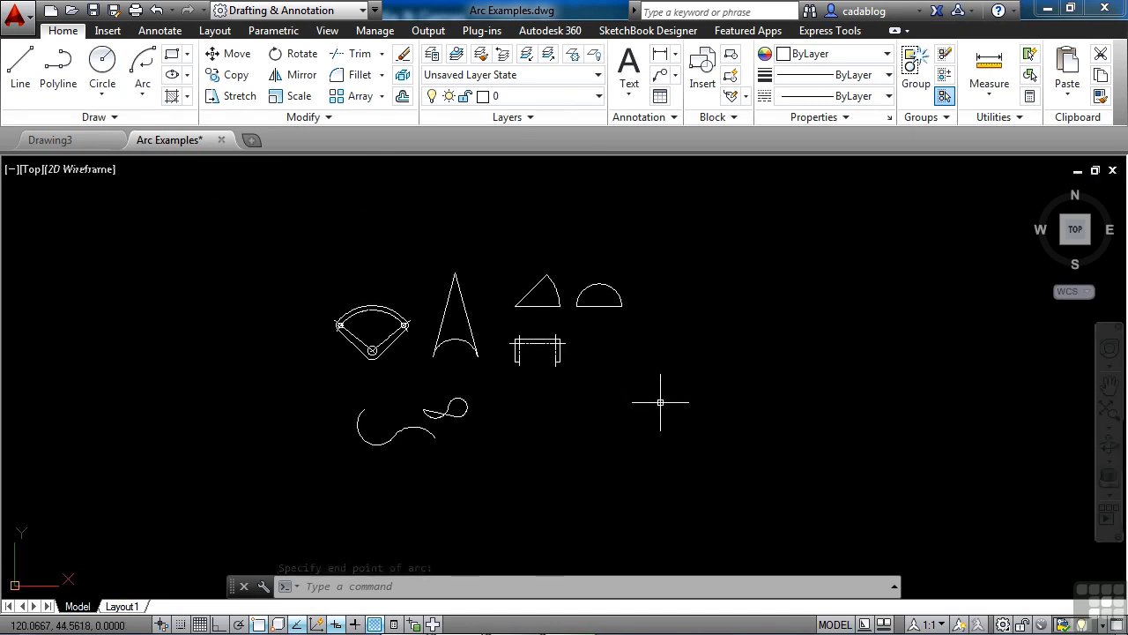